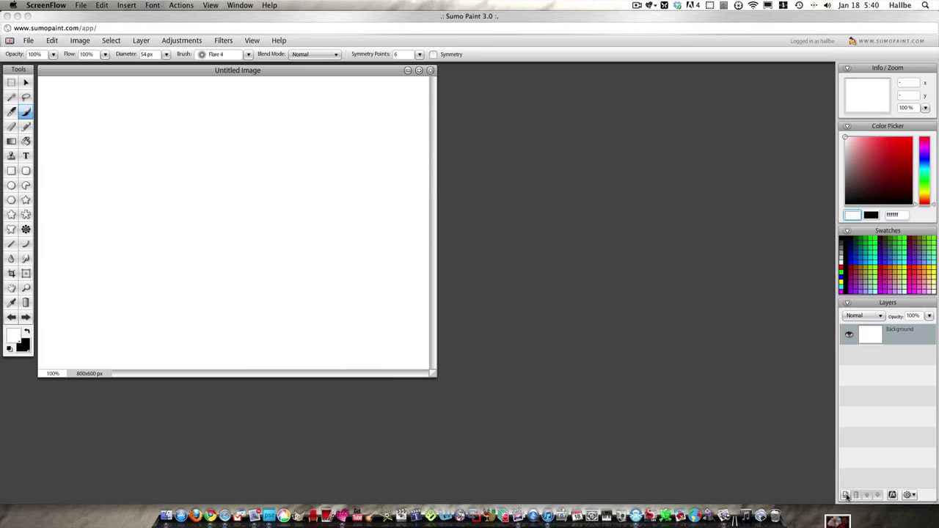
Add an empty Layer 1 above the Background of the blank 800x600 document
click(845, 496)
click(845, 495)
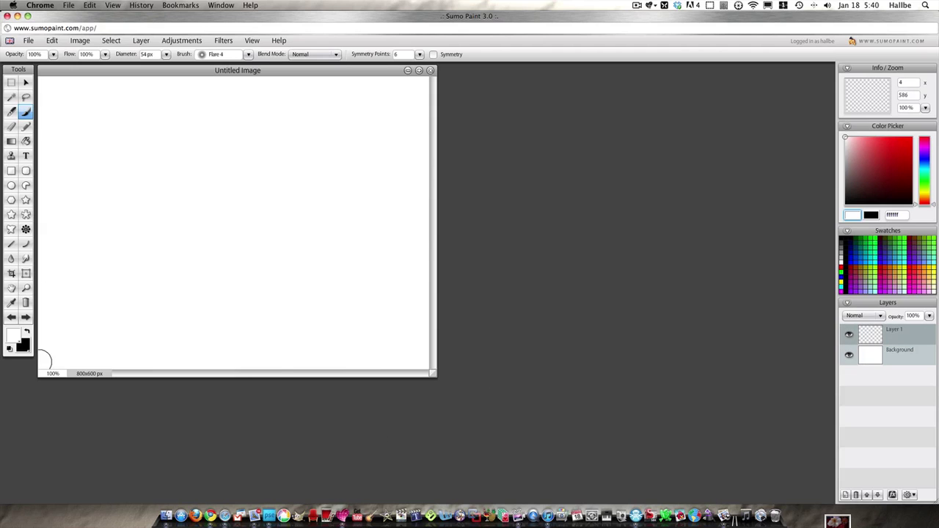
Draw a large circular selection spanning most of the 800x600 canvas on Layer 1
click(11, 82)
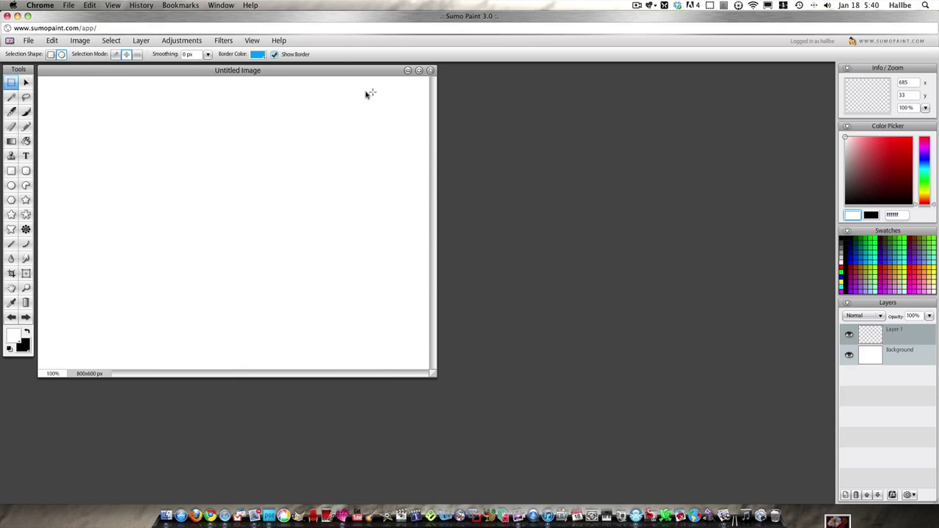
drag(363, 88, 94, 359)
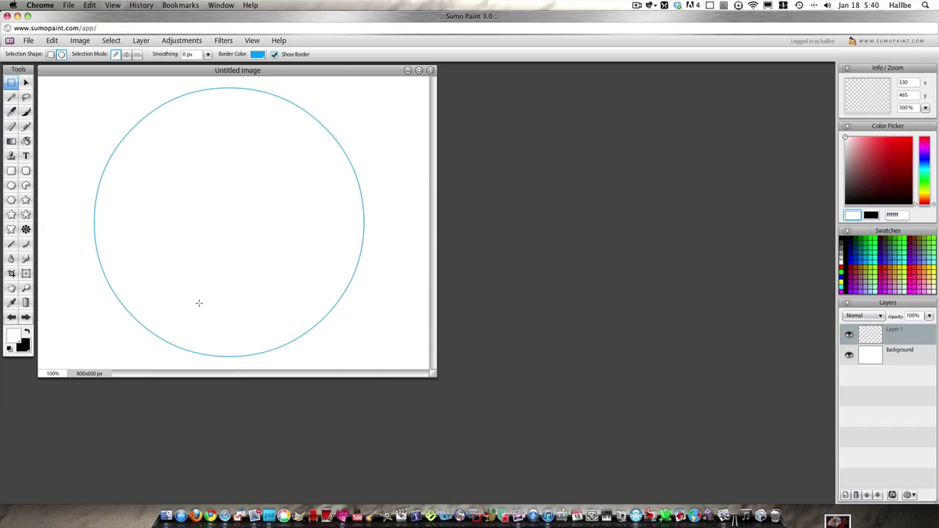
Fill the circle with monochrome Noise at amount 48
click(232, 42)
mouse_move(249, 119)
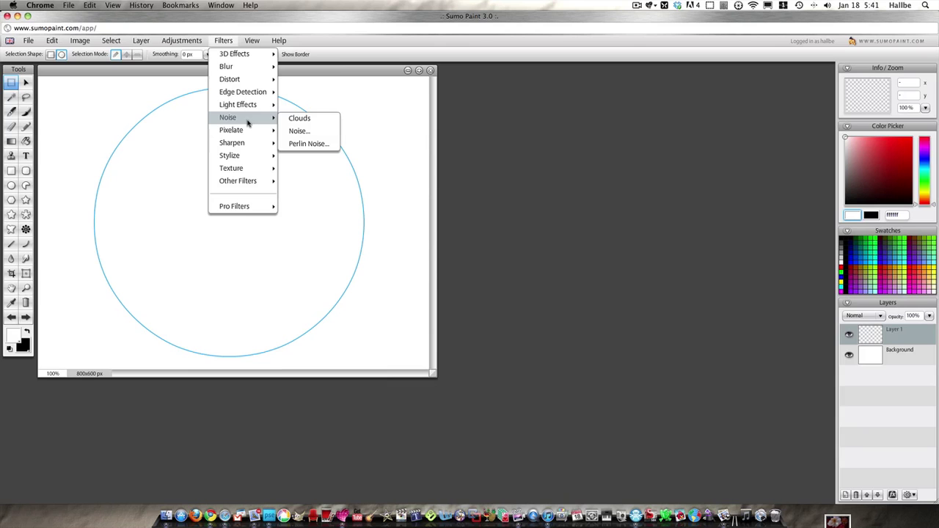
click(313, 131)
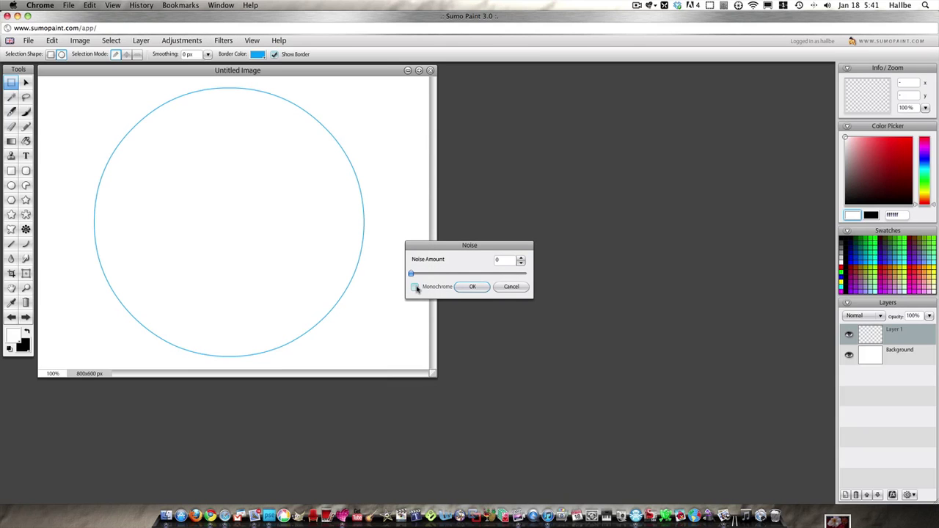
mouse_move(420, 277)
drag(420, 277, 469, 285)
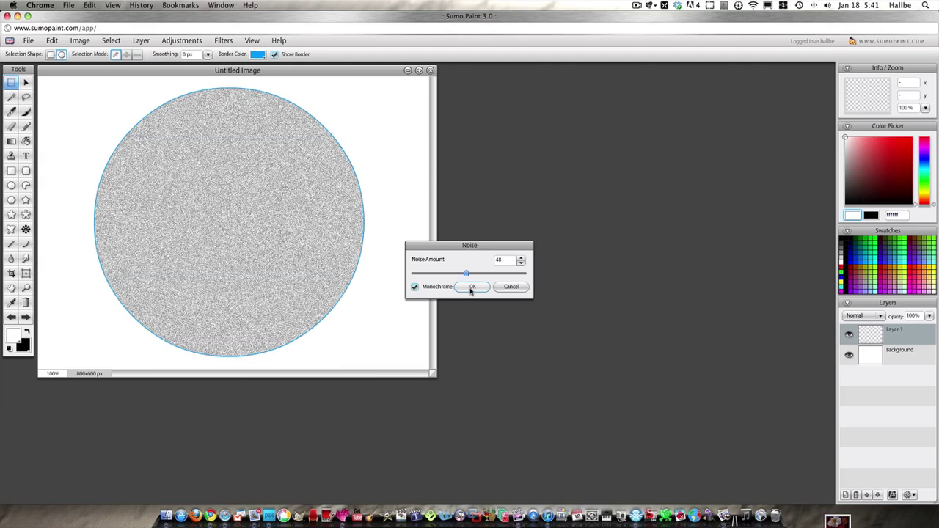
click(472, 286)
Boost the noise contrast with Levels, setting the inputs to about 109 and 170
click(181, 40)
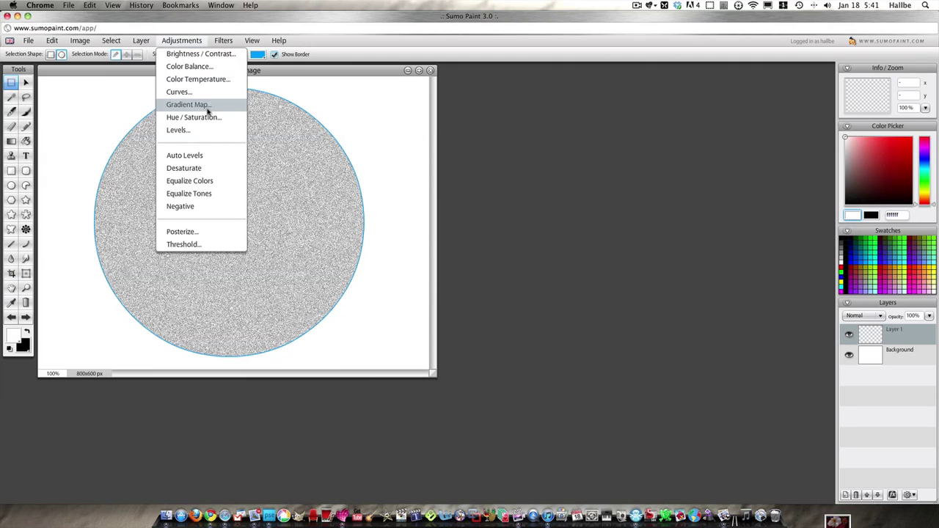
click(209, 131)
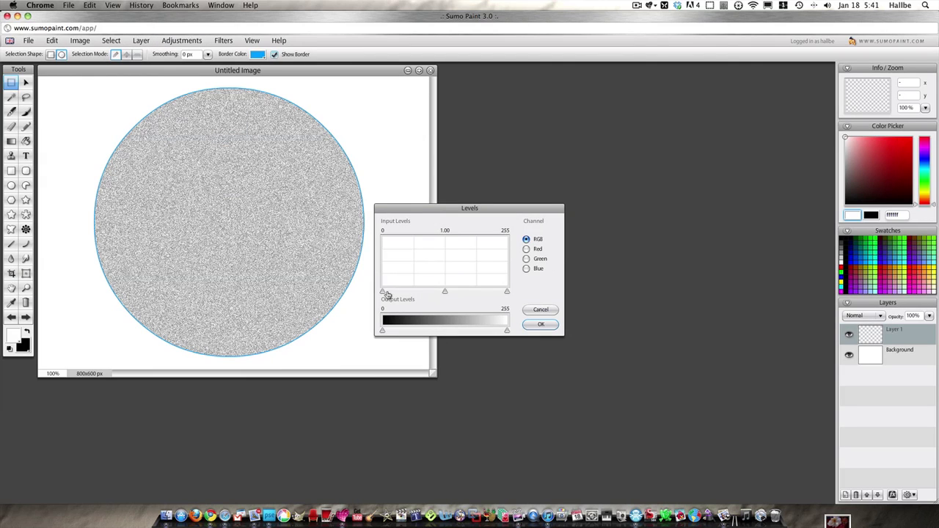
drag(391, 295, 433, 295)
drag(508, 294, 467, 294)
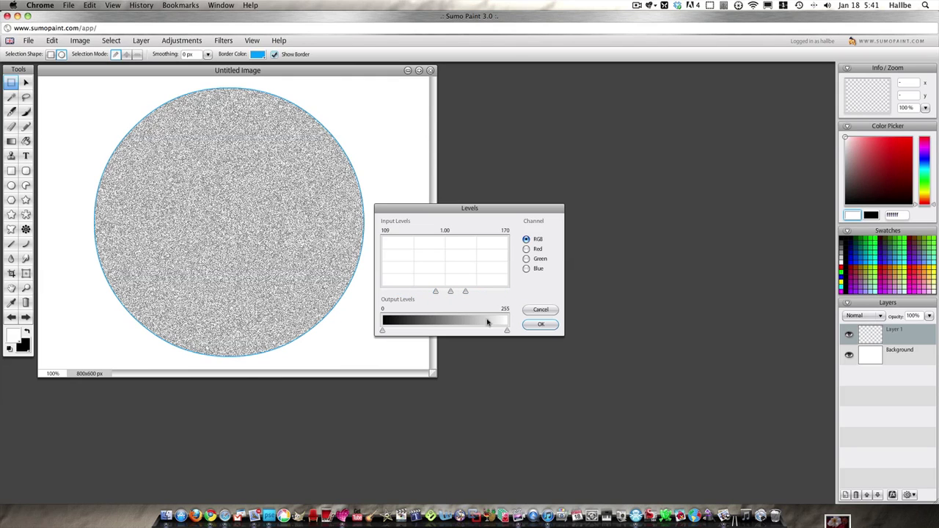
click(543, 325)
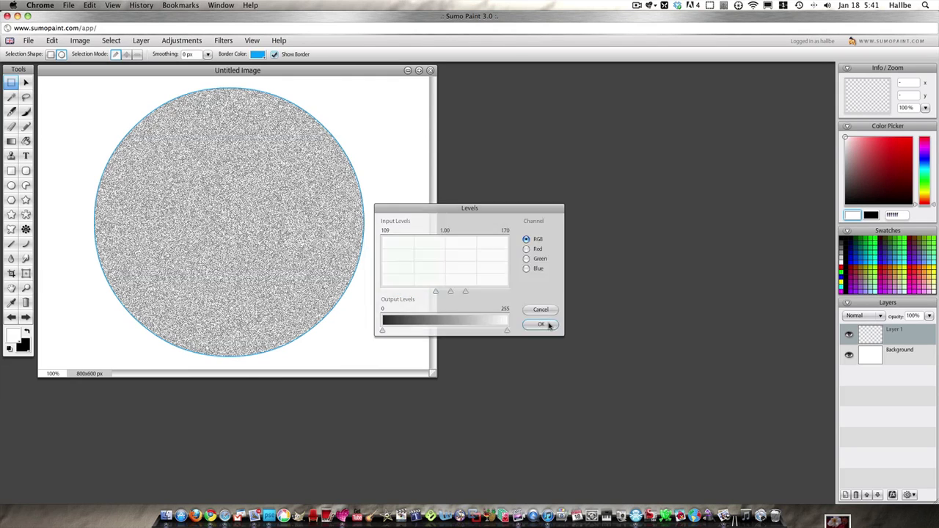
Preview Crystallize on the circle with a cell size of 52
click(227, 42)
mouse_move(243, 129)
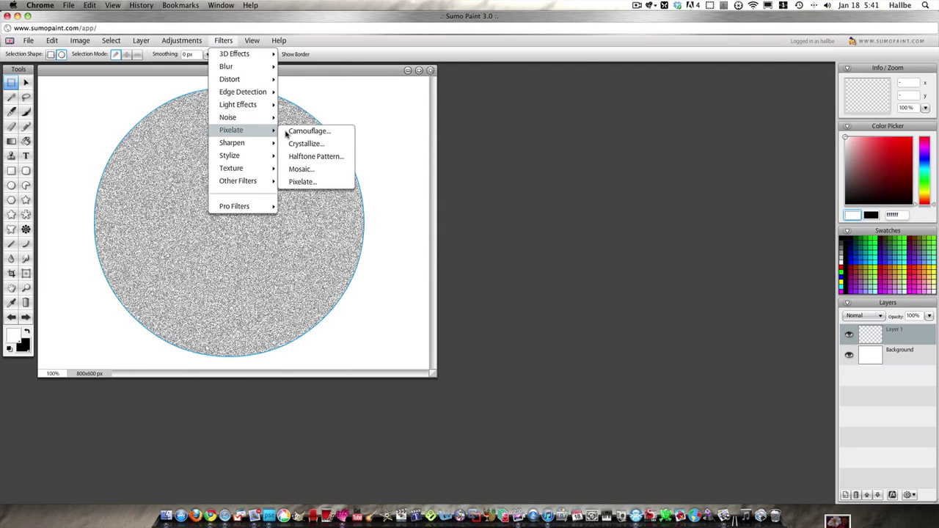
click(304, 144)
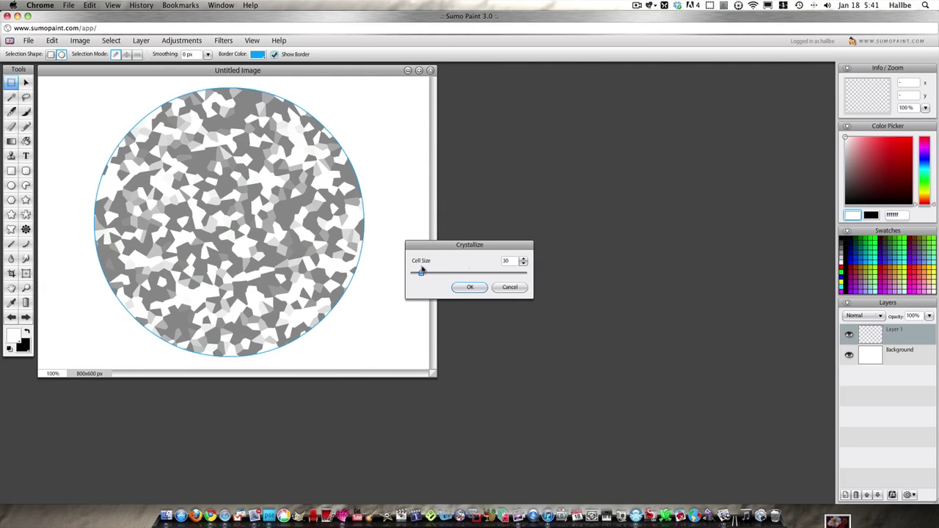
mouse_move(421, 270)
mouse_down()
mouse_move(439, 277)
mouse_move(431, 276)
mouse_up()
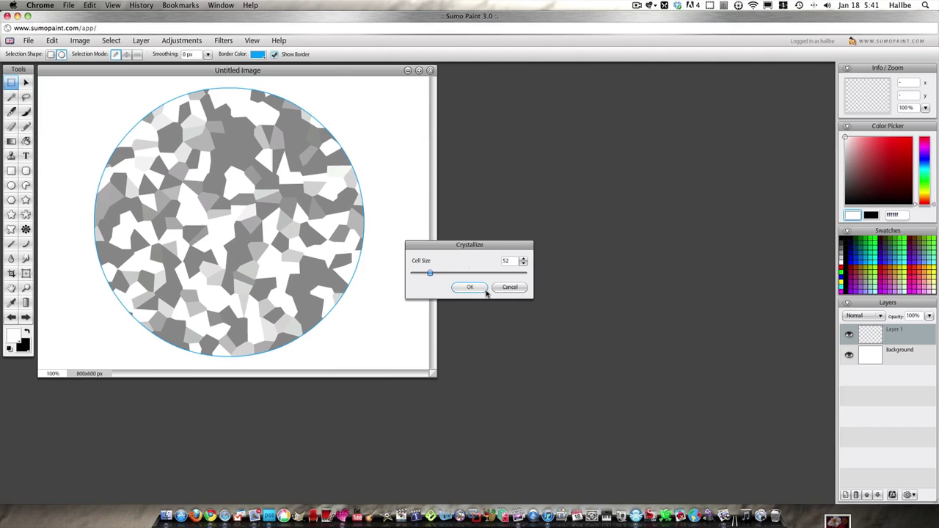
Apply the Crystallize effect and remove the circular selection
click(480, 287)
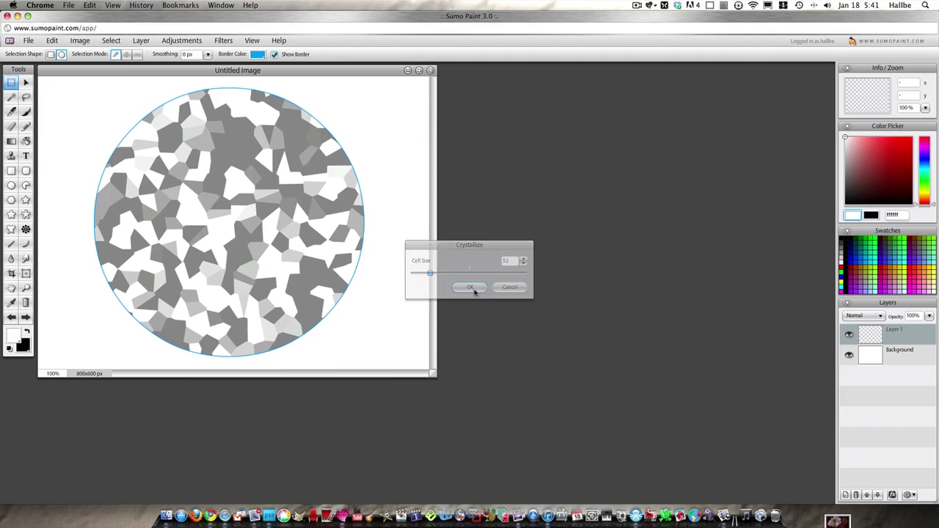
click(122, 46)
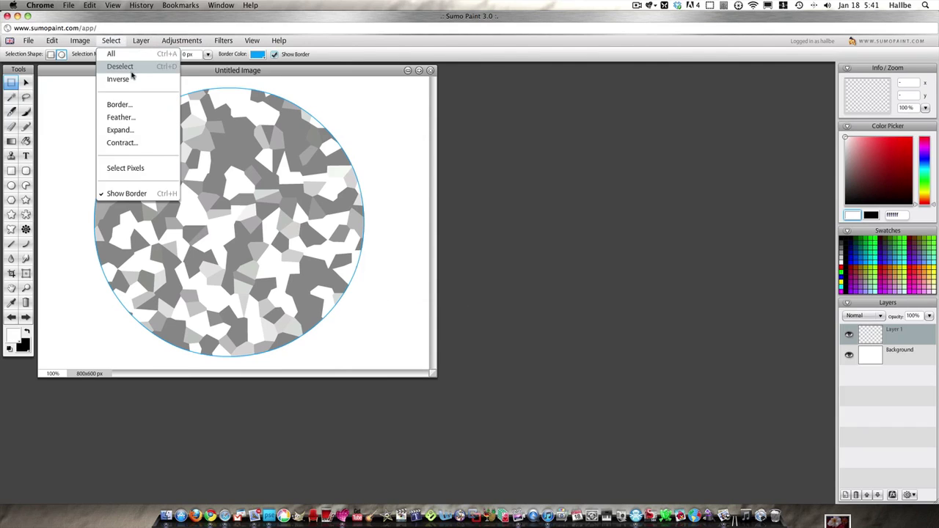
click(126, 67)
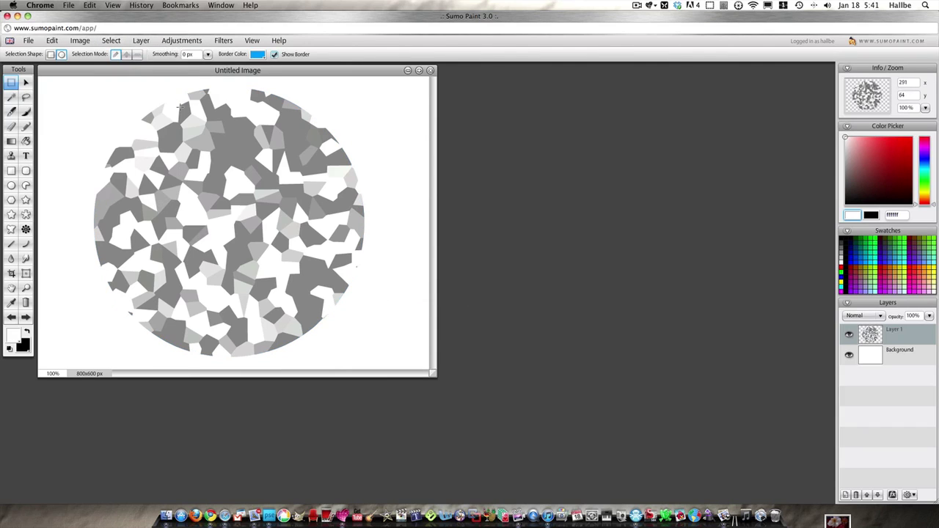
Add Layer 2 and set up a 256 px Hexagon brush from the geometric shapes set
click(846, 495)
click(27, 111)
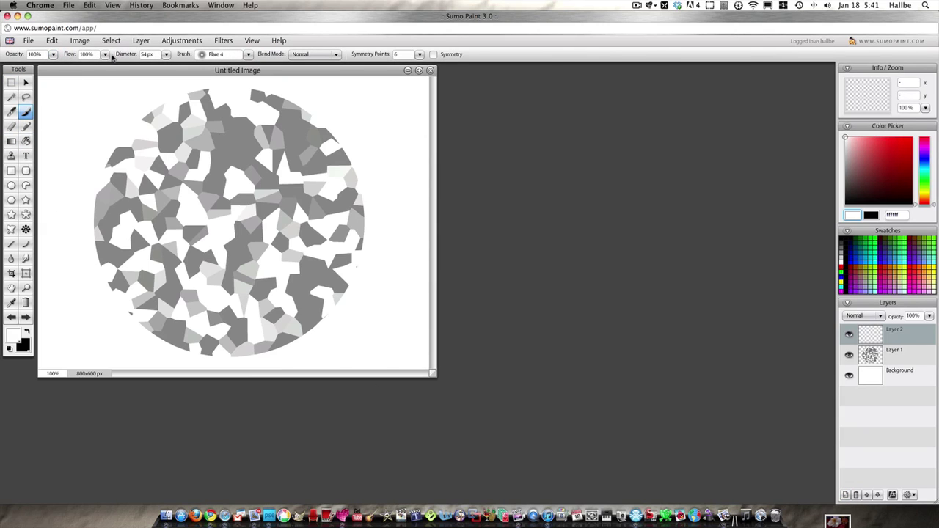
click(165, 55)
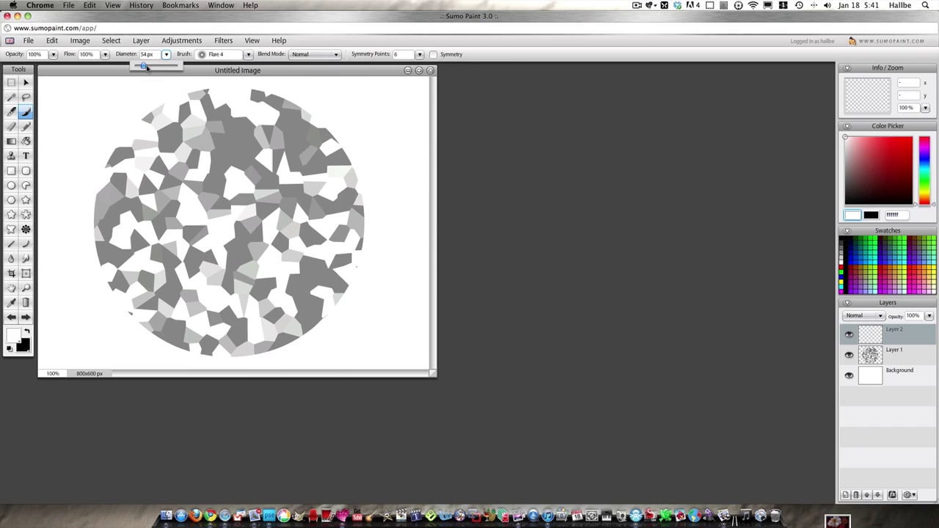
drag(140, 65, 178, 64)
click(249, 55)
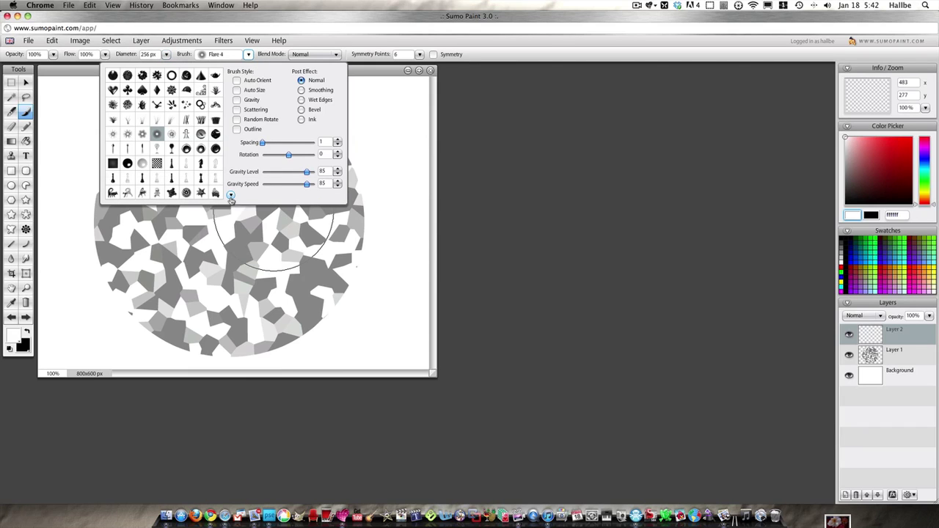
click(230, 197)
click(242, 267)
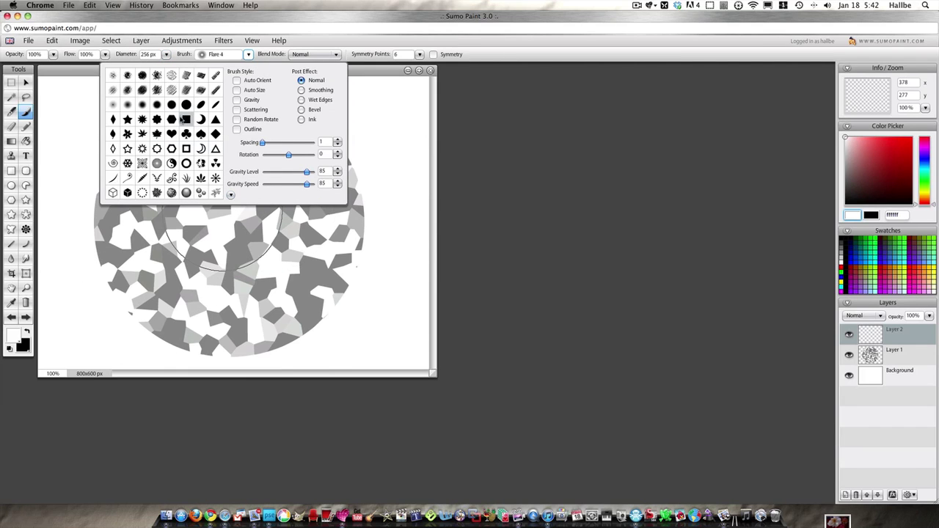
click(170, 121)
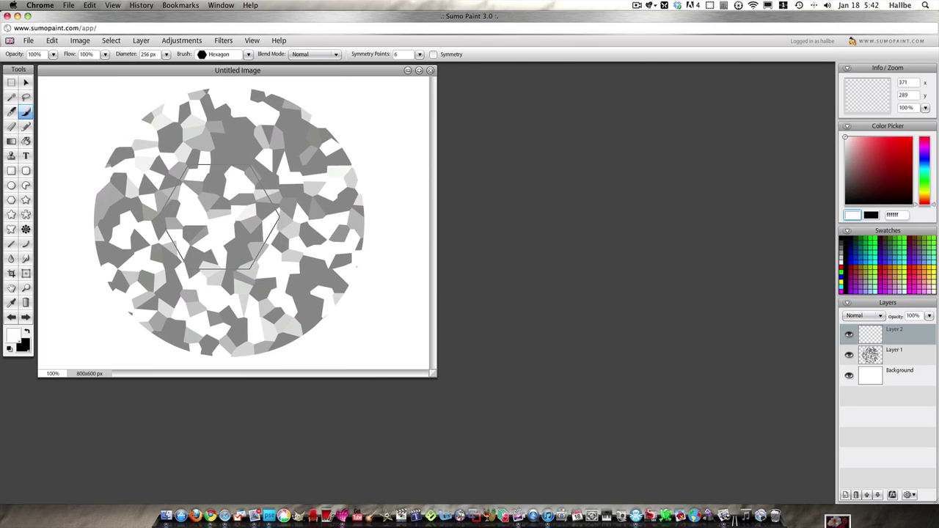
Stamp a black hexagon at the canvas centre, replacing the first white stamp
click(222, 219)
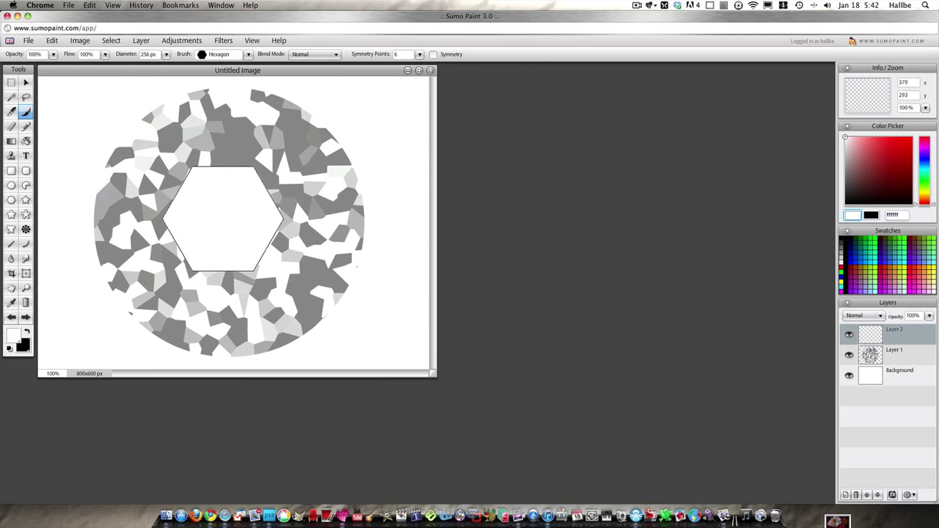
click(11, 317)
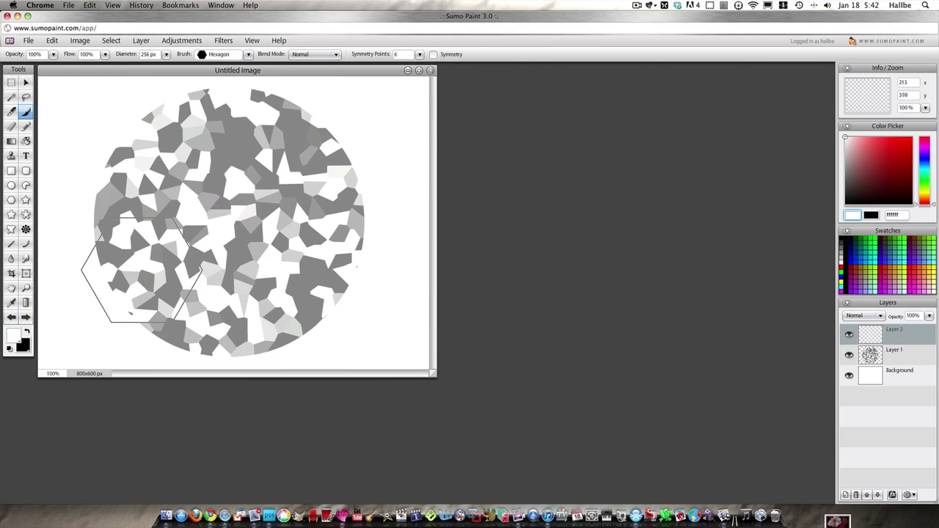
click(27, 332)
click(224, 218)
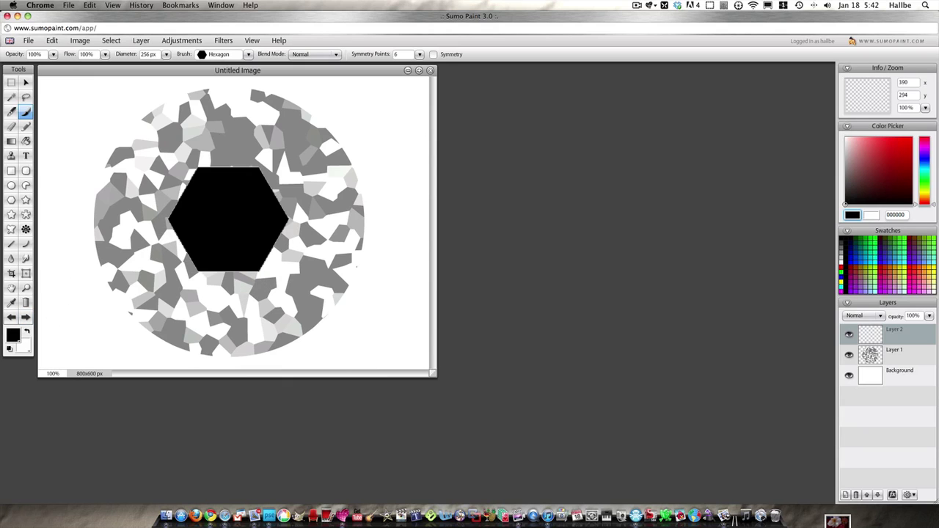
Free-transform the hexagon to enlarge it over most of the crystallized circle
click(26, 82)
right_click(239, 204)
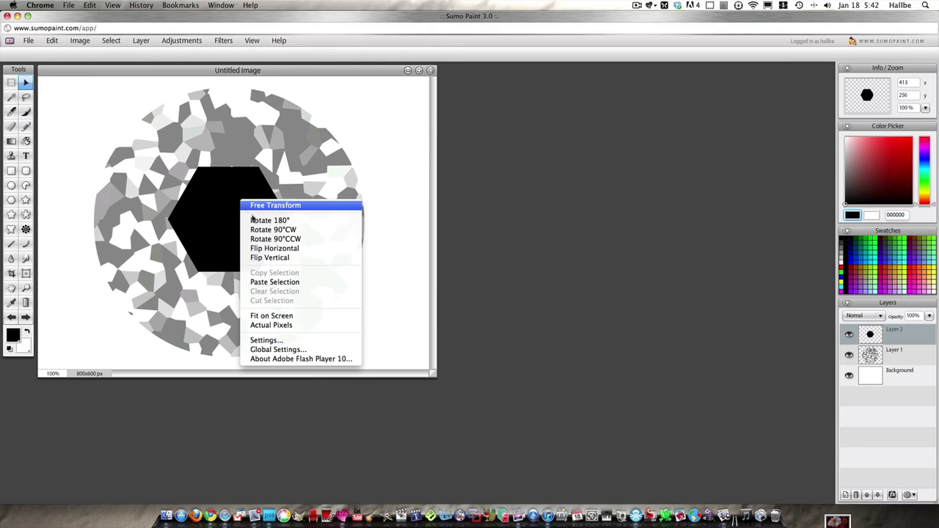
click(257, 208)
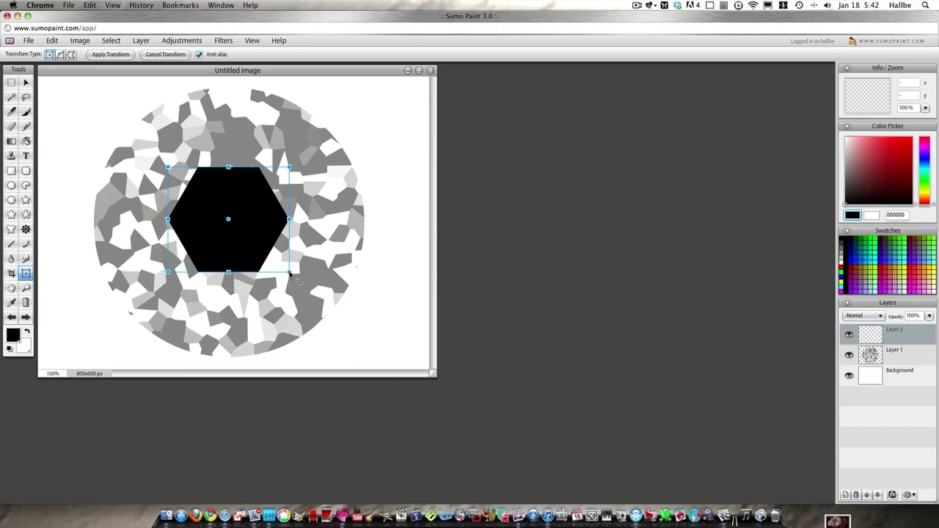
drag(291, 273, 354, 367)
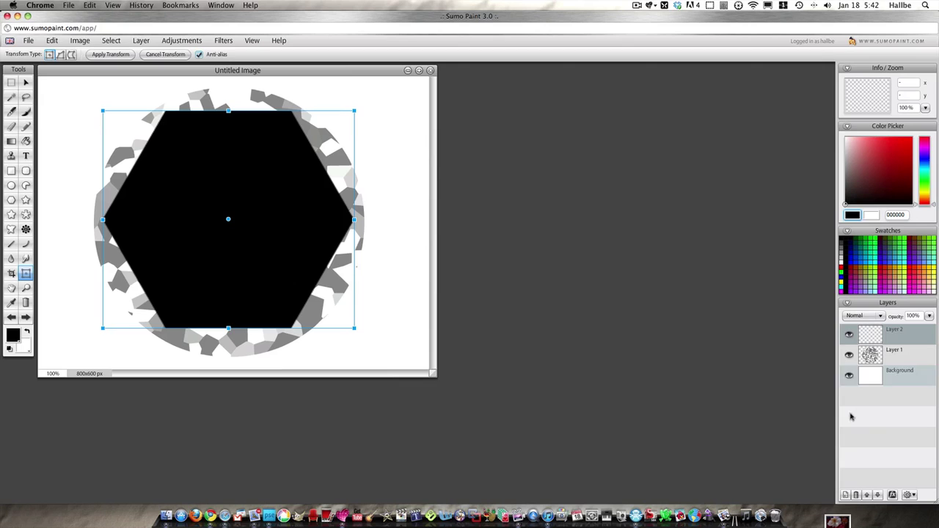
Add Layer 3 and draw a repeating Grey Stripes gradient from the Special Effects set across the canvas
click(846, 495)
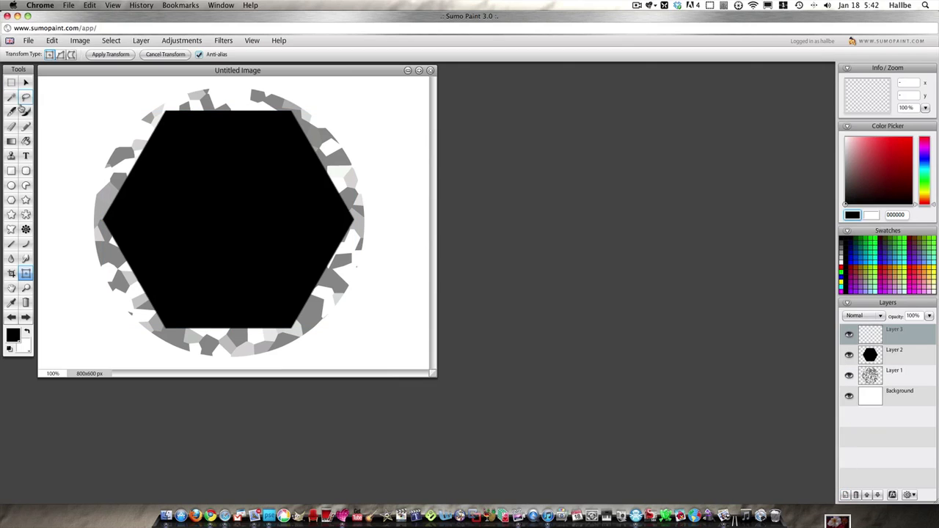
click(11, 140)
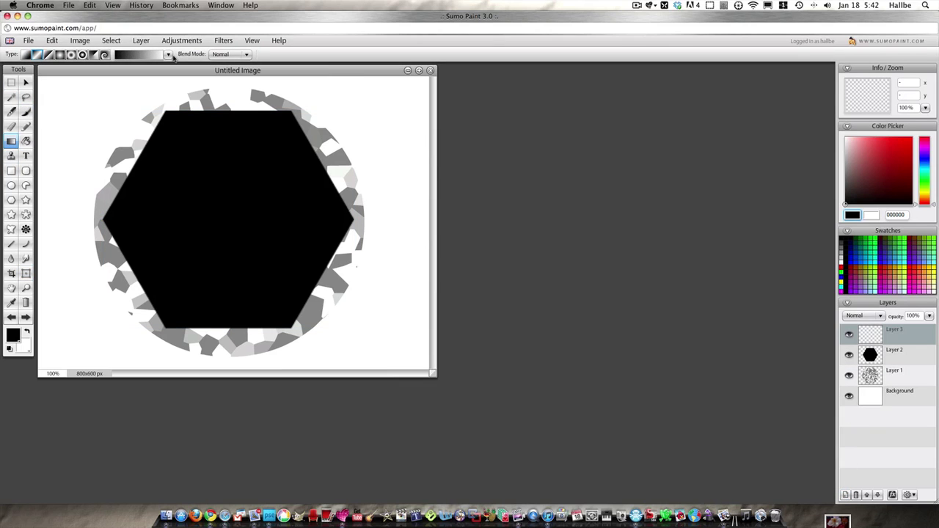
click(168, 54)
click(210, 220)
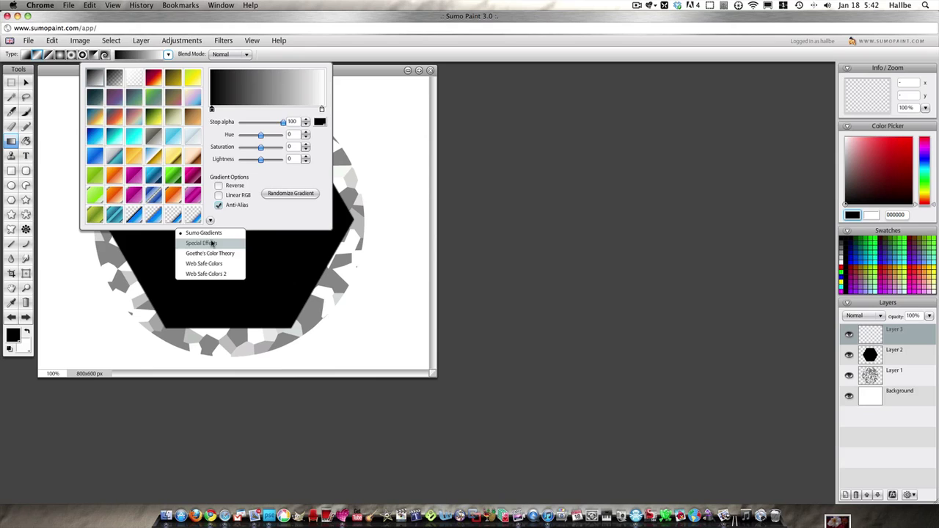
click(206, 242)
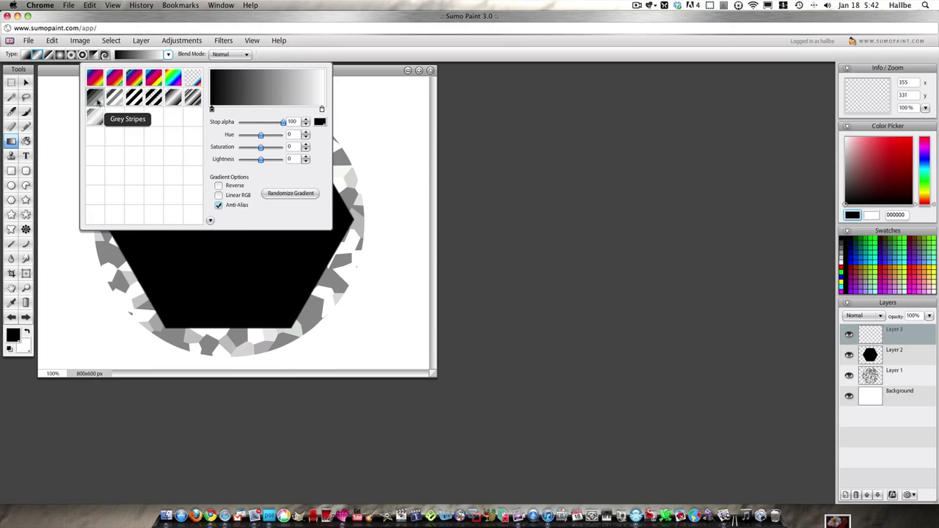
click(98, 103)
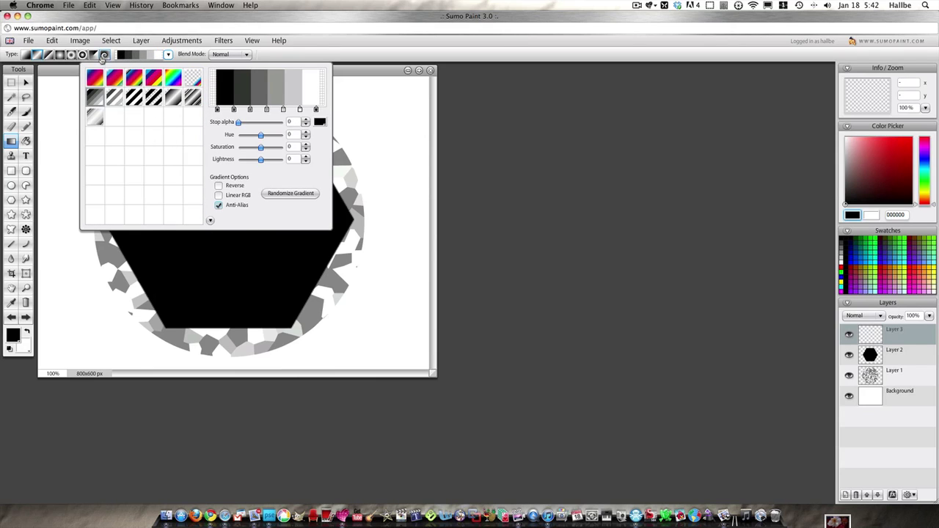
click(624, 176)
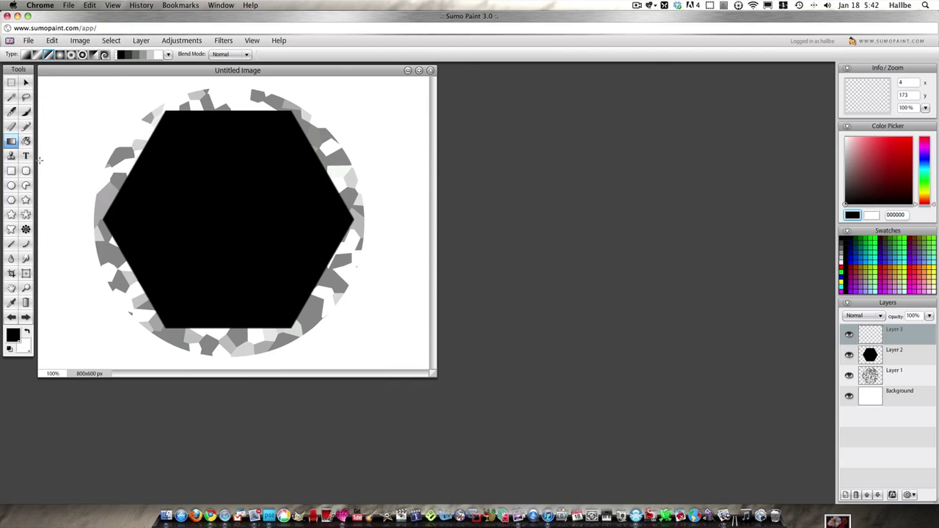
drag(40, 159, 196, 160)
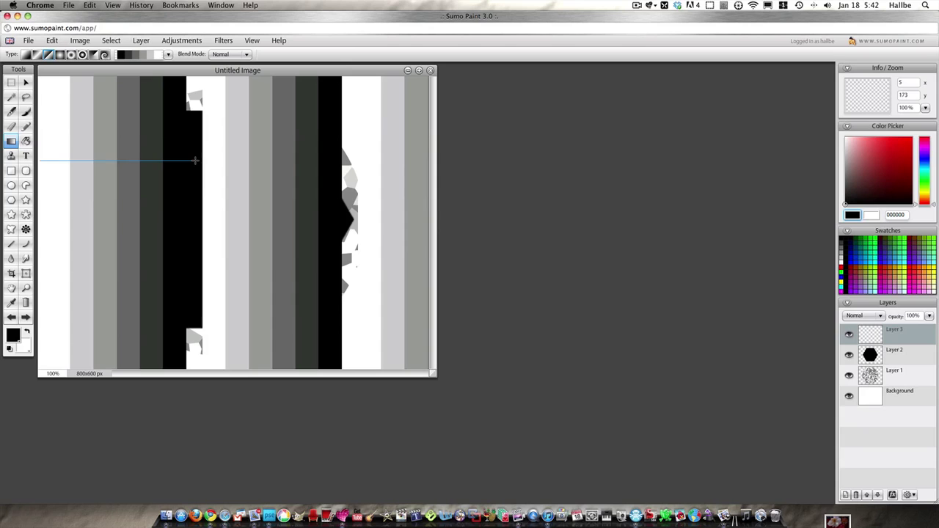
Bend the stripes with a tilted Cylinder Designer pinwheel preset and shift it onto the hexagon
click(223, 41)
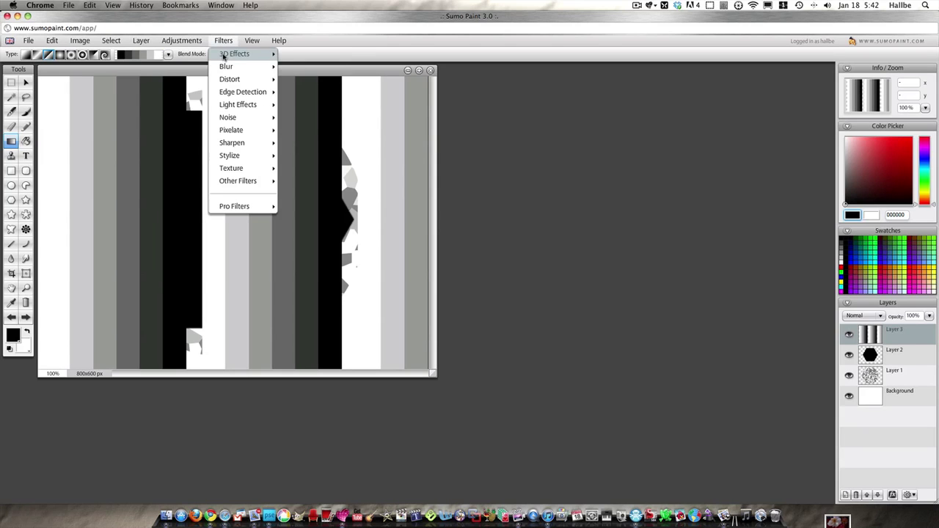
mouse_move(224, 56)
click(318, 65)
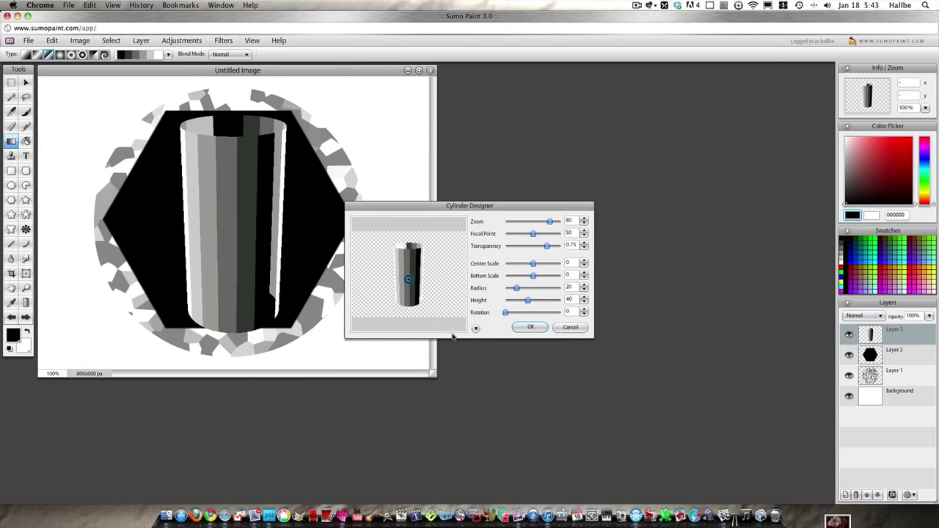
click(476, 329)
click(475, 414)
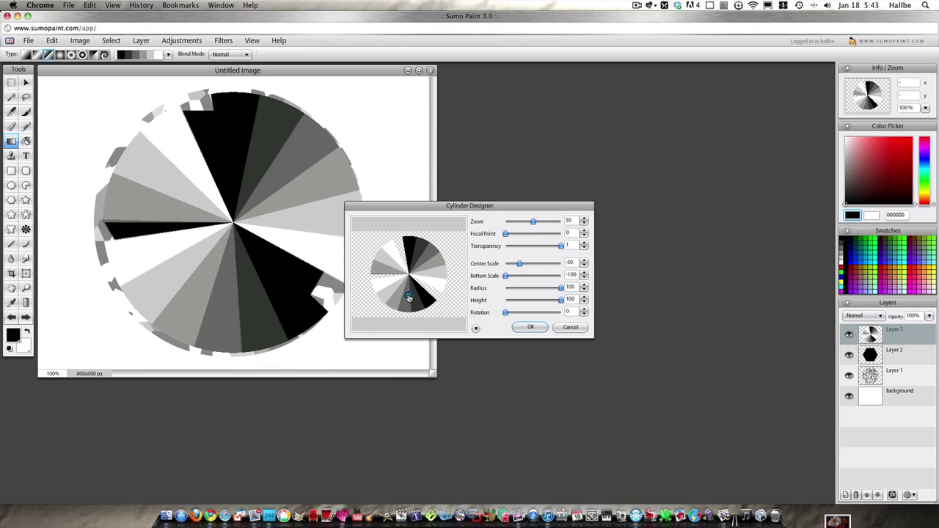
drag(408, 296, 409, 297)
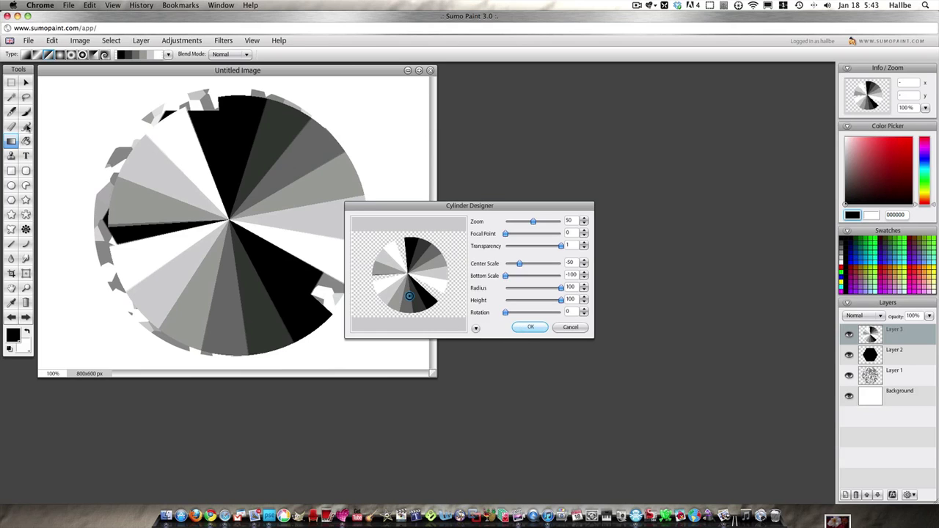
key(Return)
click(26, 83)
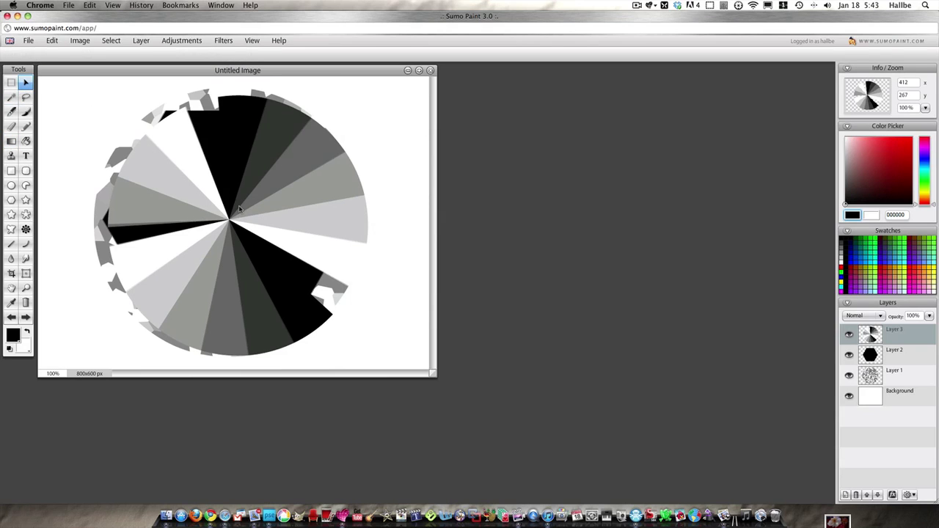
drag(238, 209, 233, 204)
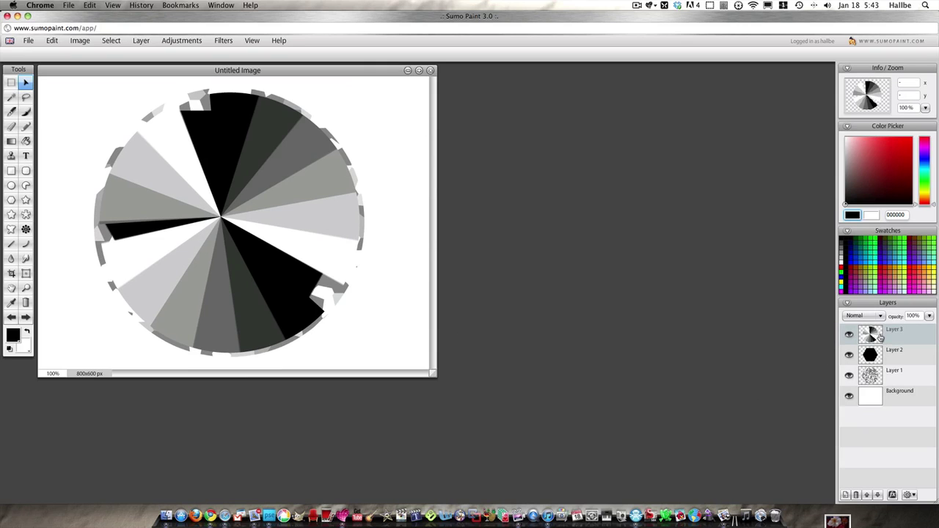
Set Layer 3's opacity to 39% and lasso around the hexagon's outline
click(928, 315)
drag(922, 327, 902, 328)
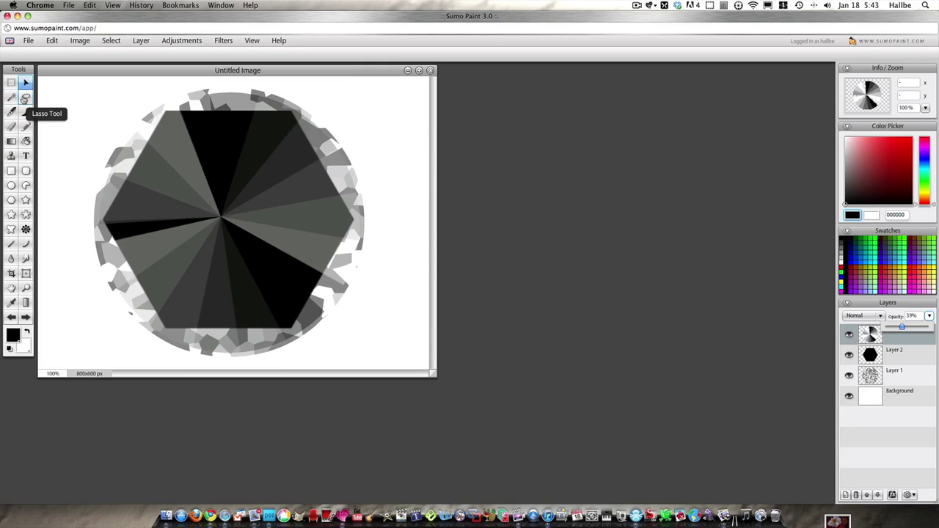
click(26, 97)
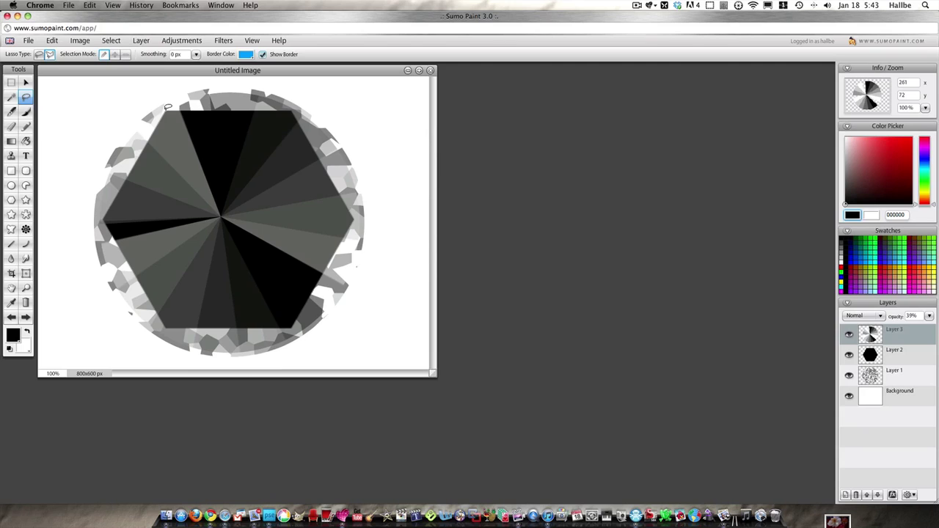
mouse_move(168, 108)
mouse_down()
mouse_move(295, 106)
mouse_move(321, 175)
mouse_move(353, 213)
mouse_move(309, 262)
mouse_move(287, 331)
mouse_move(294, 323)
mouse_move(167, 334)
mouse_move(173, 323)
mouse_move(112, 237)
mouse_move(104, 219)
mouse_move(184, 107)
mouse_up()
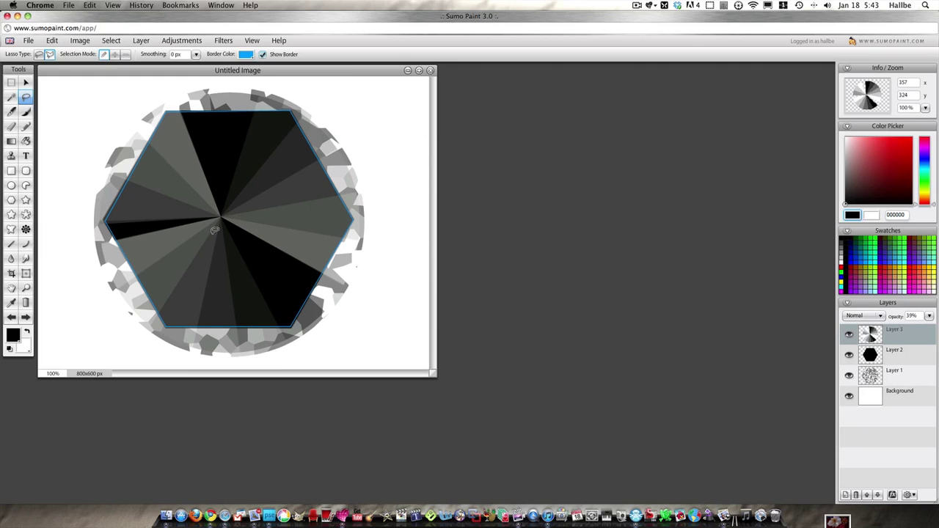
Invert the selection, cut away the pinwheel outside the hexagon, and deselect
click(111, 40)
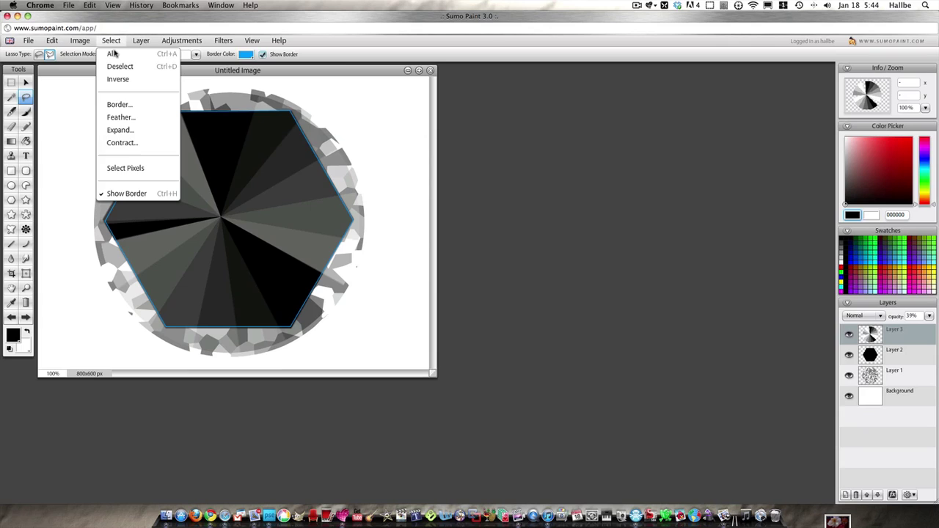
click(134, 77)
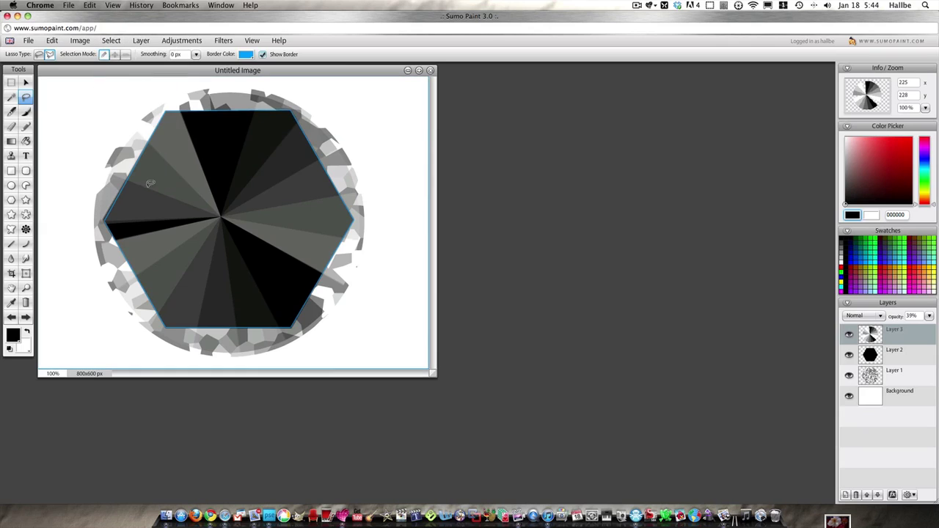
click(52, 40)
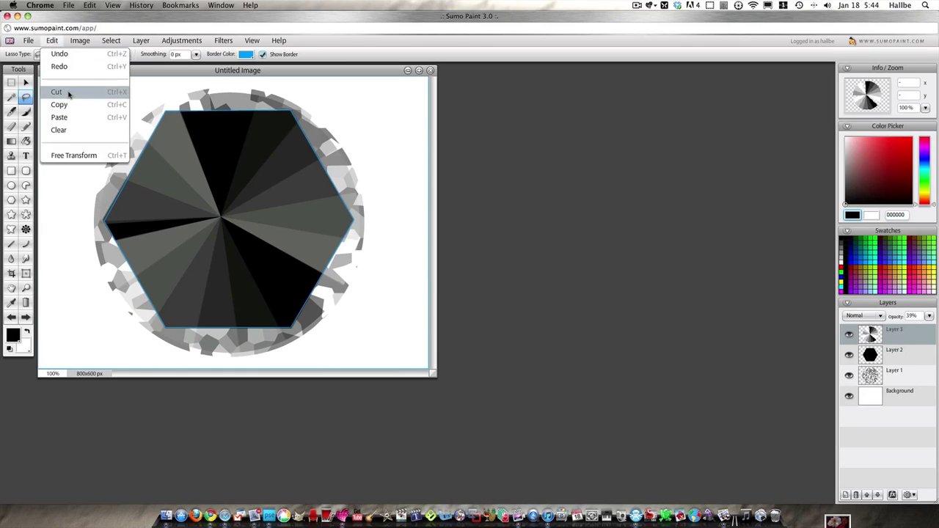
click(68, 93)
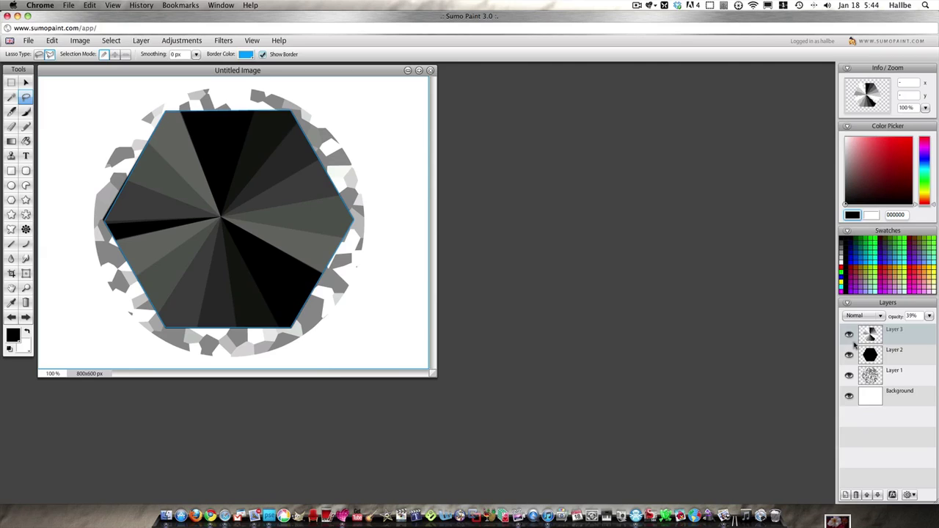
shift+click(878, 365)
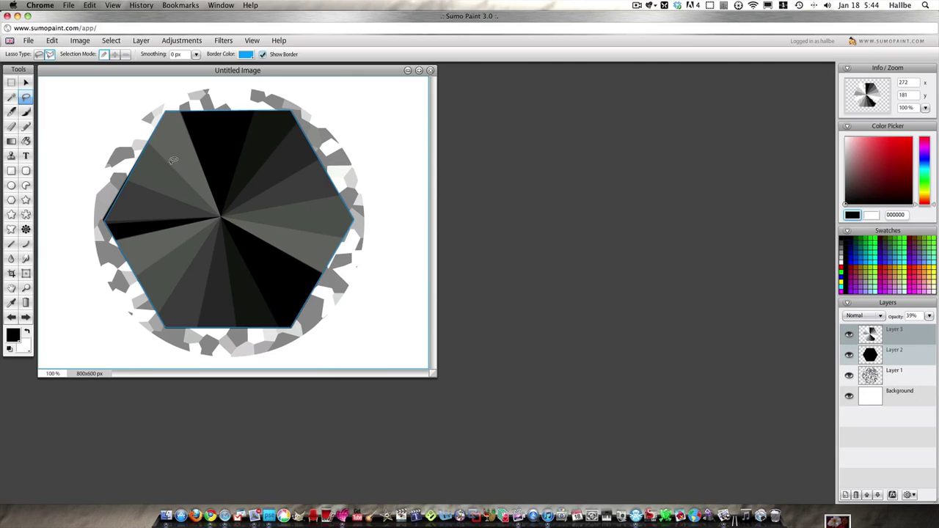
click(111, 40)
click(132, 66)
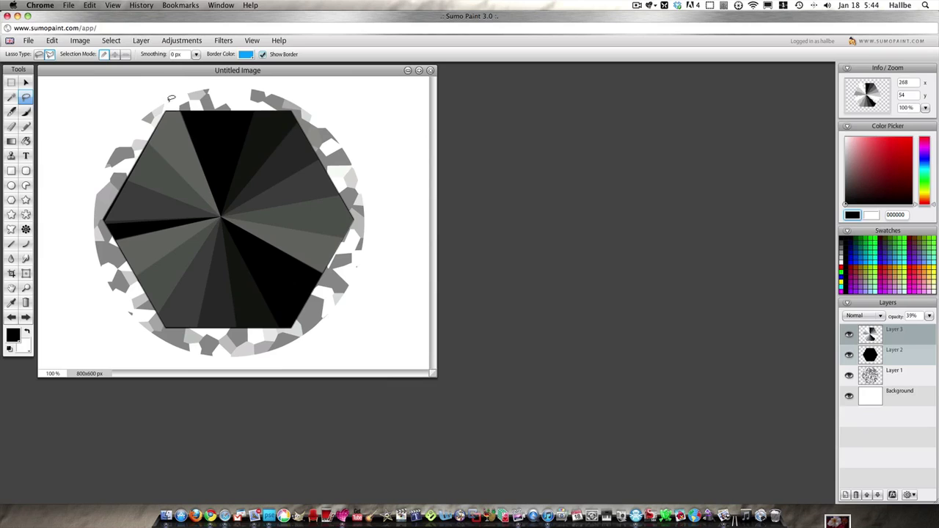
Delete the black hexagon layer and make the pinwheel Layer 3 active
right_click(867, 358)
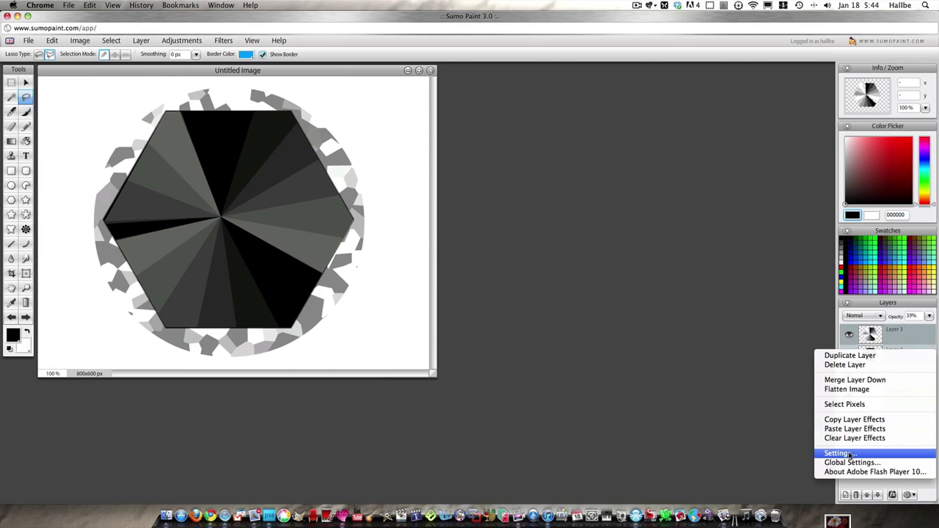
click(855, 365)
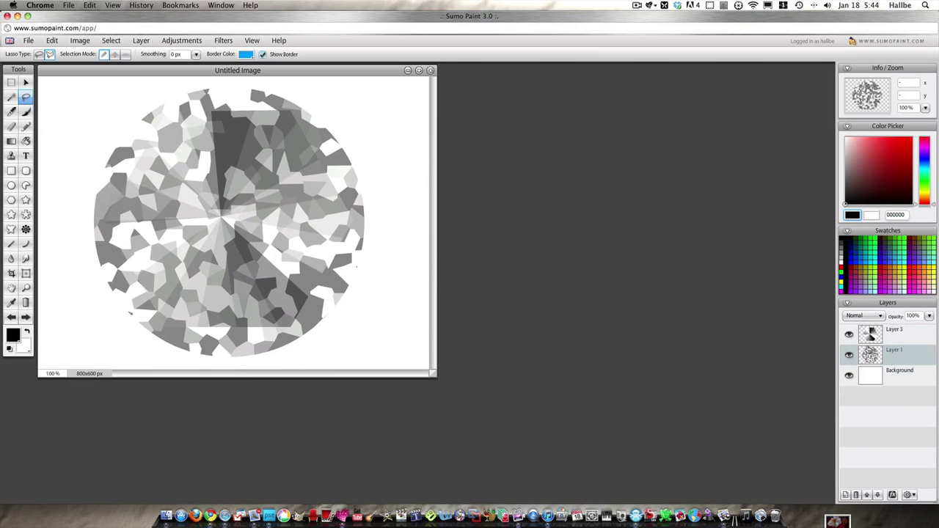
click(869, 334)
click(849, 337)
click(850, 337)
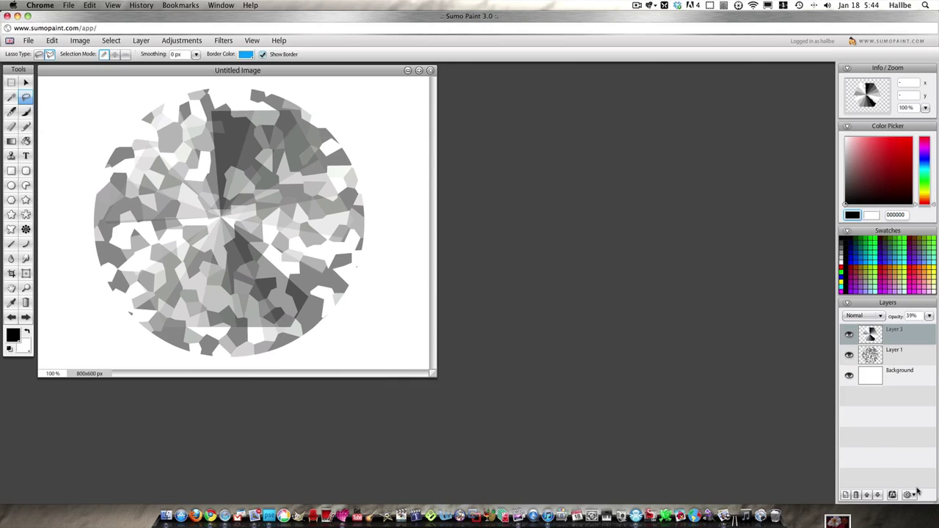
Raise the pinwheel layer's opacity to 100%, leaving Hue/Saturation unapplied
click(181, 40)
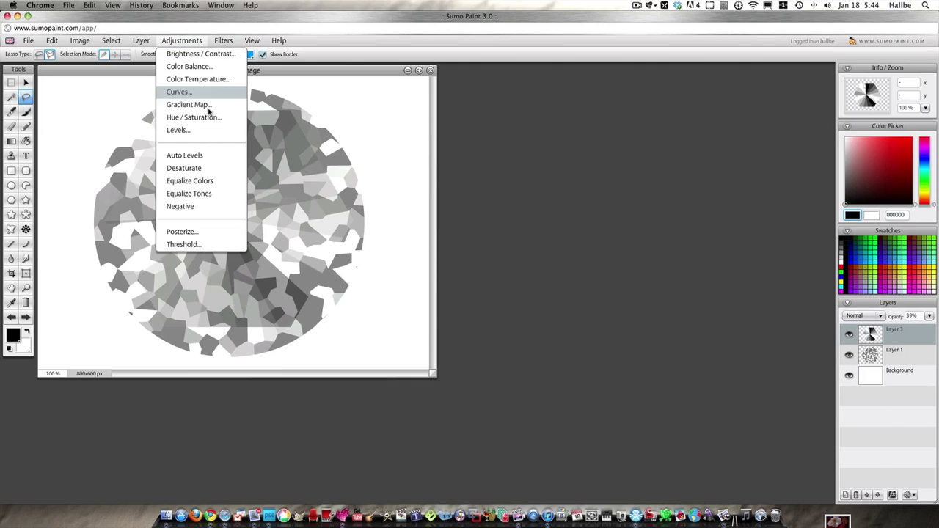
click(211, 118)
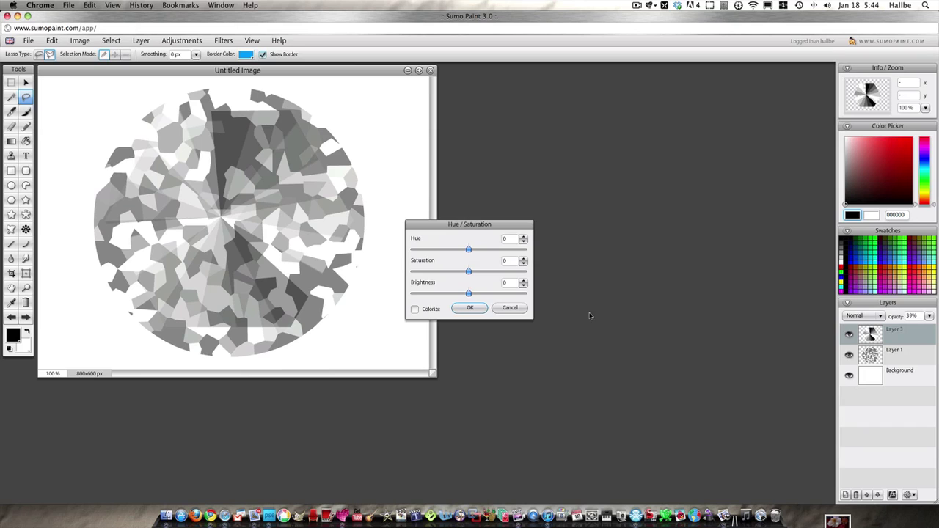
click(510, 308)
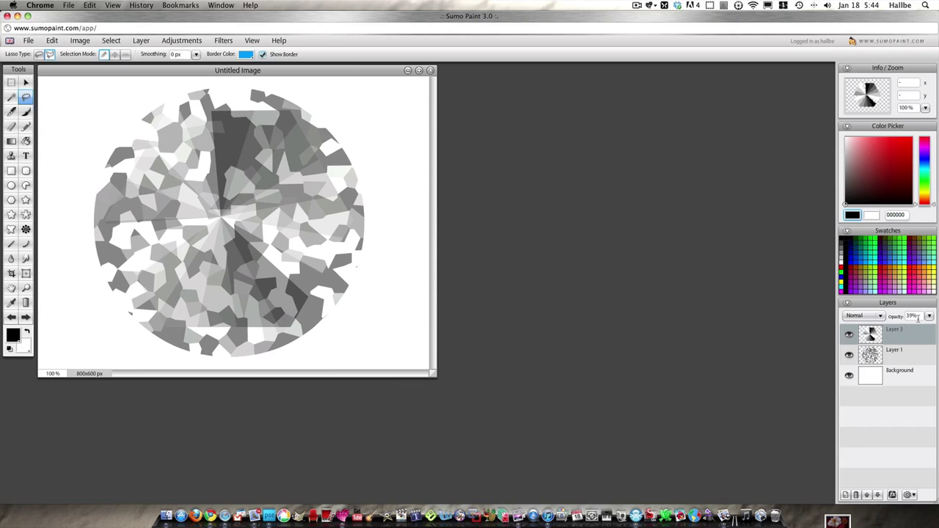
click(928, 315)
drag(901, 328, 936, 330)
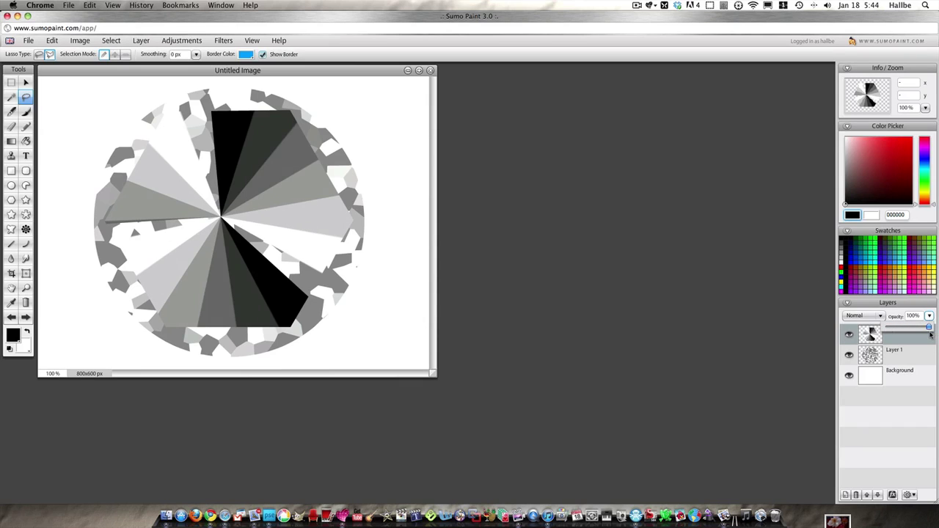
click(823, 499)
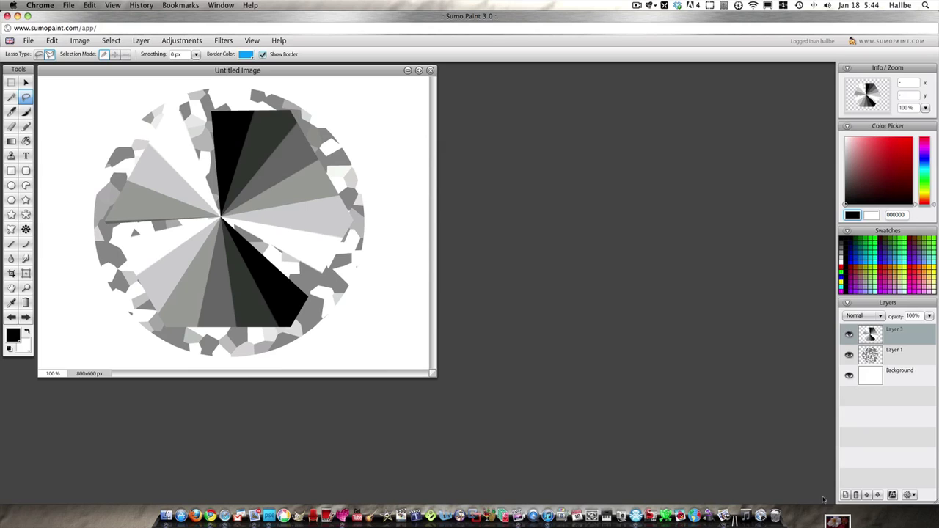
Move the pinwheel below Layer 1 and set Layer 1 to Darken after trying Lighten and Linear Dodge
click(878, 496)
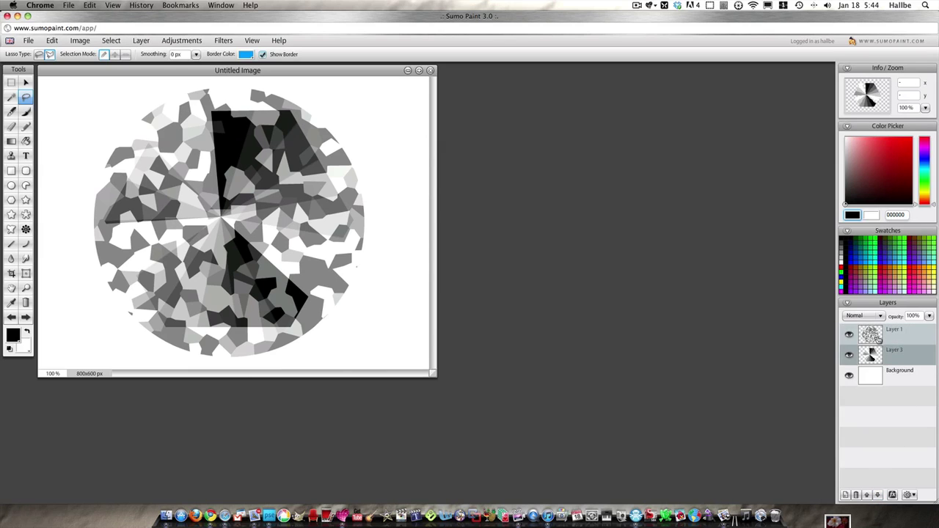
click(871, 332)
click(880, 315)
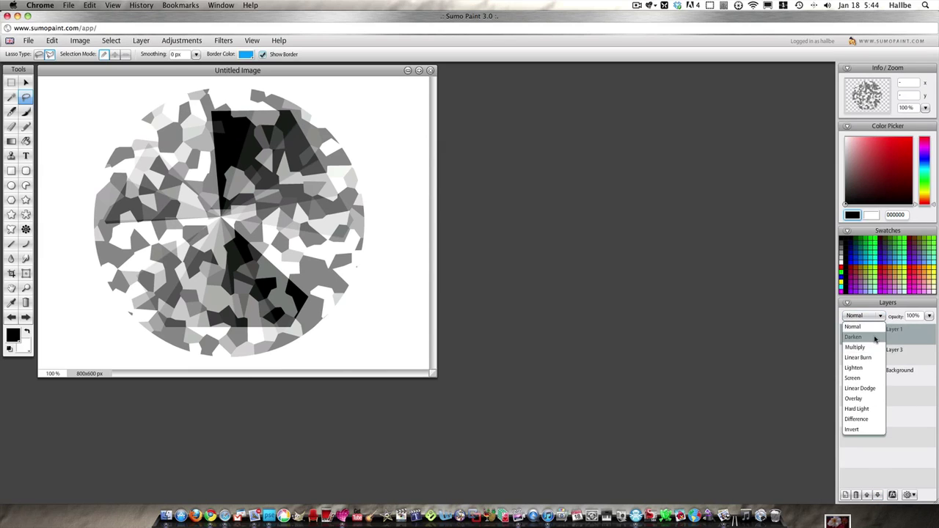
click(873, 336)
click(879, 315)
click(876, 369)
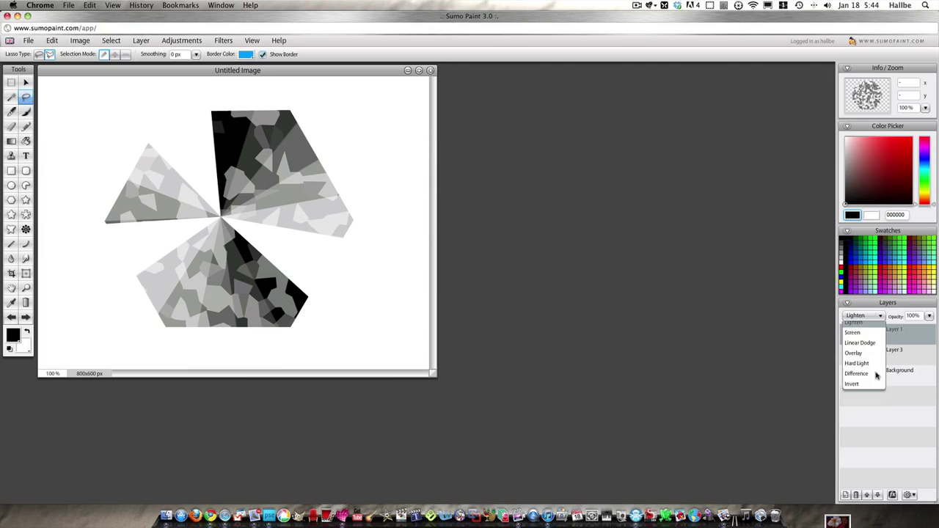
click(879, 316)
click(862, 389)
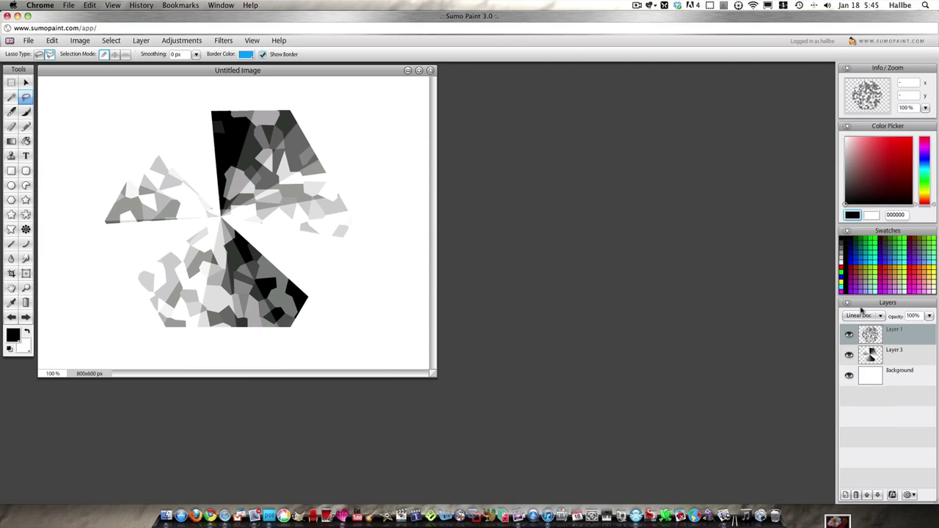
click(863, 315)
click(861, 337)
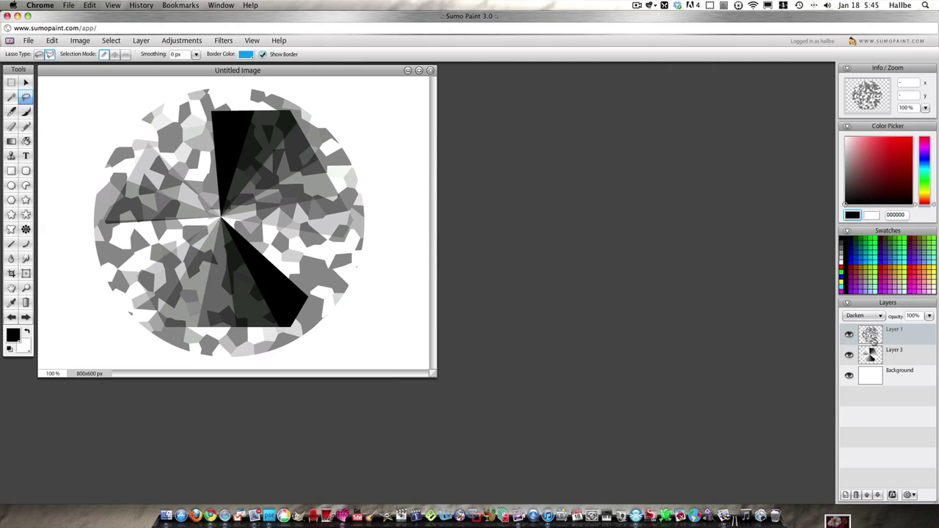
click(867, 374)
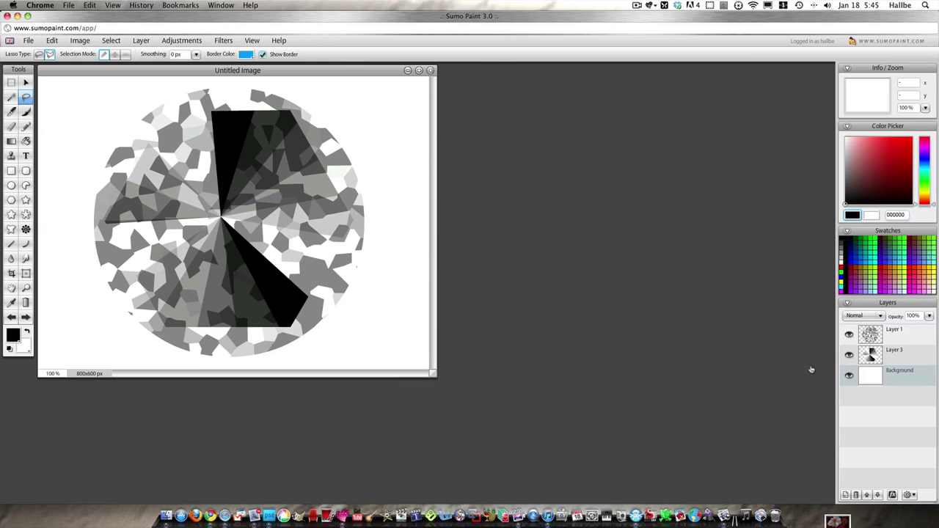
Fill the Background black and return Layer 1 to Normal blending
click(25, 142)
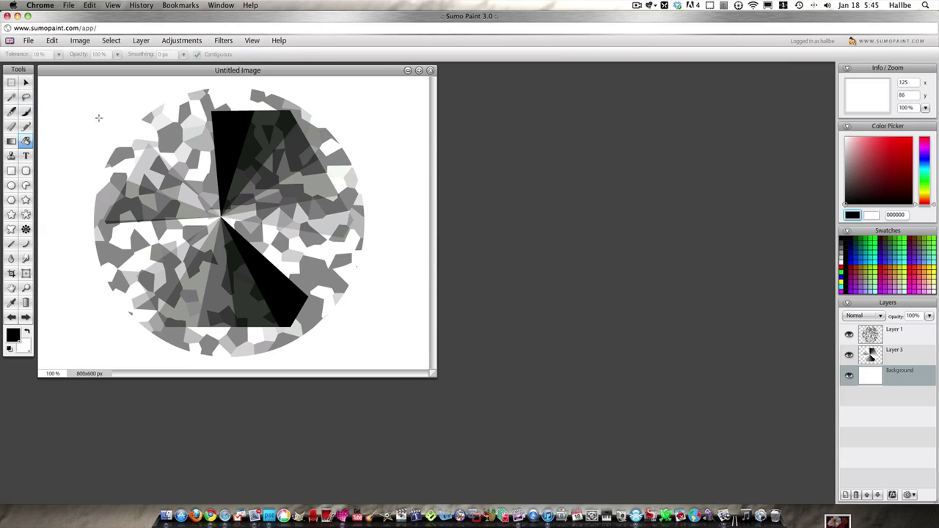
click(362, 367)
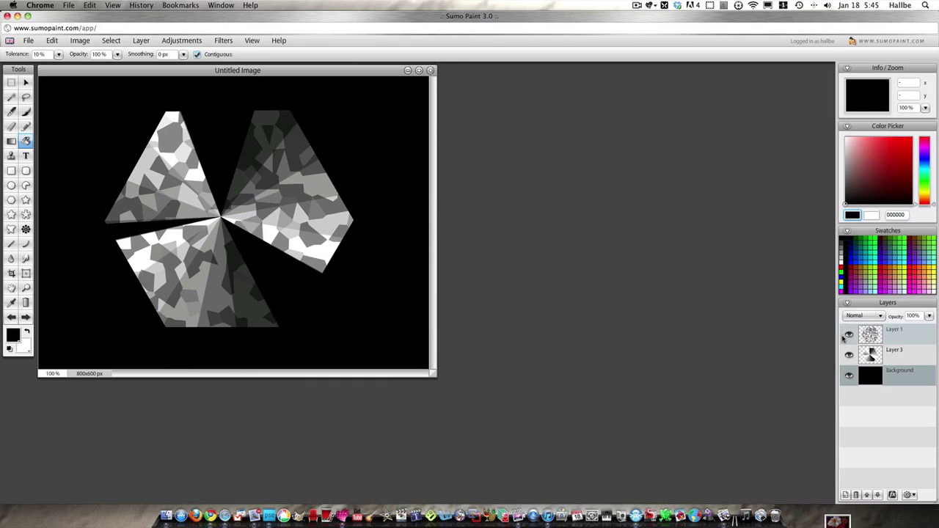
click(871, 317)
click(872, 327)
click(873, 334)
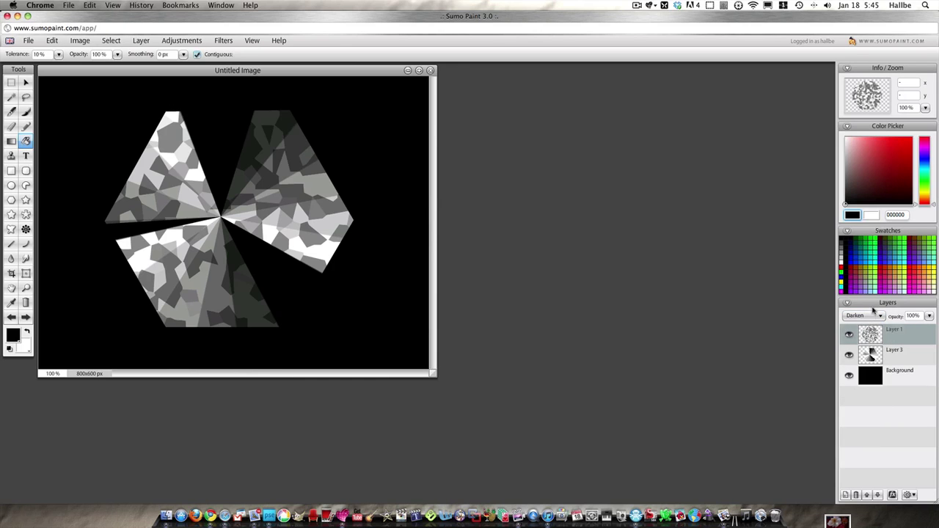
click(871, 316)
click(869, 326)
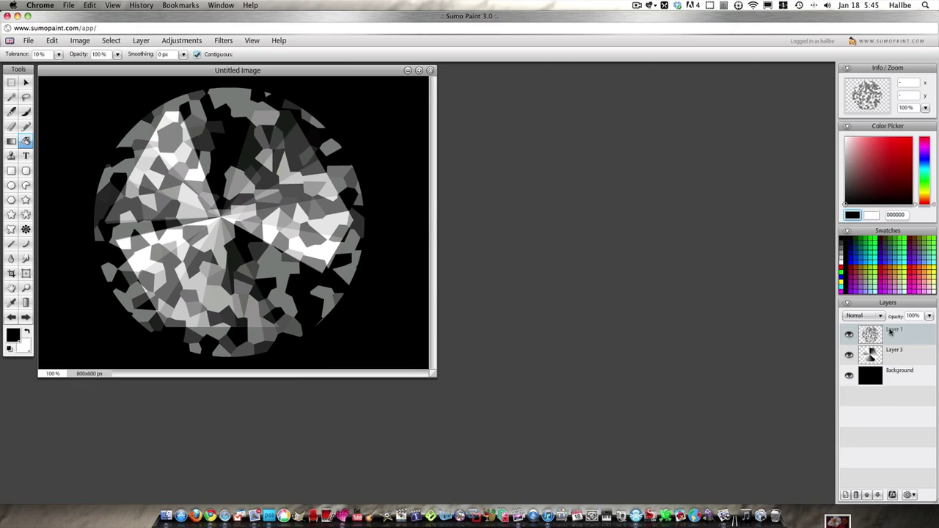
Merge Layer 1 down into the fan, duplicate it, and set the copy to 66% opacity
right_click(890, 332)
click(890, 359)
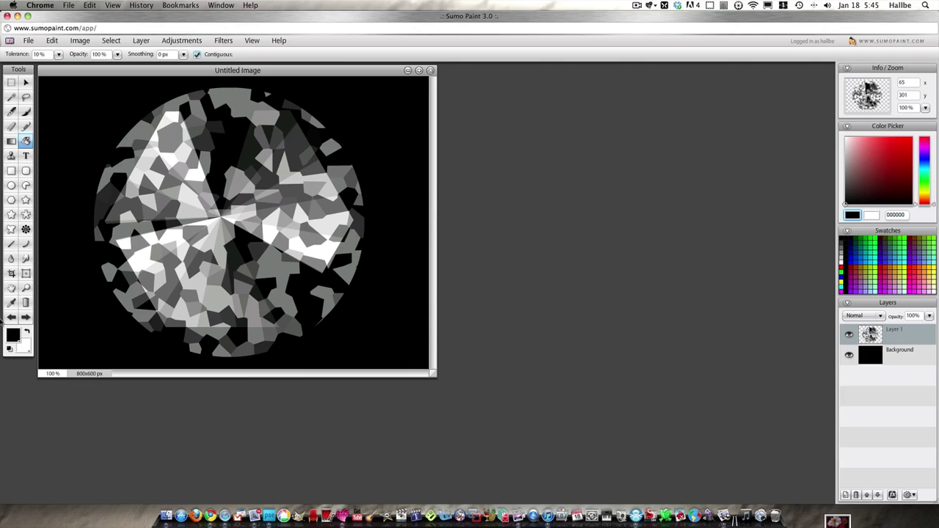
key(ctrl+j)
click(879, 315)
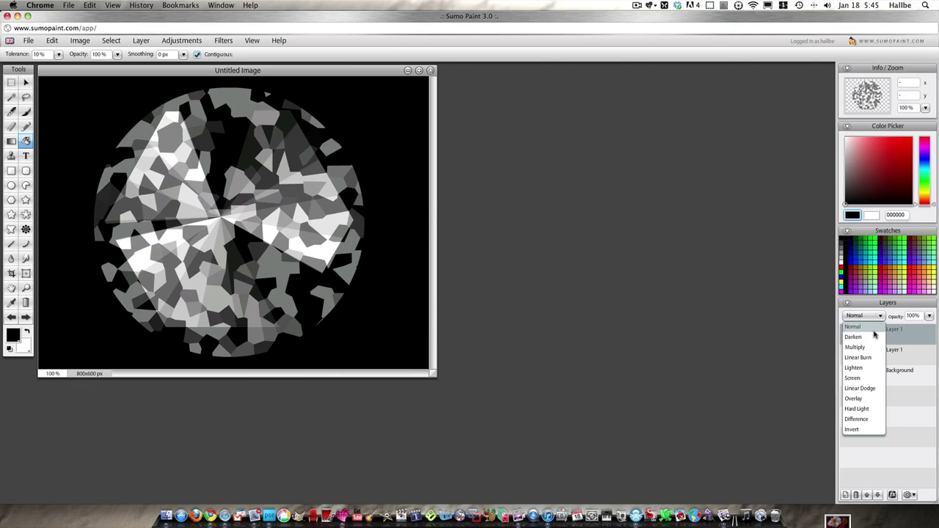
click(929, 316)
drag(926, 327, 913, 327)
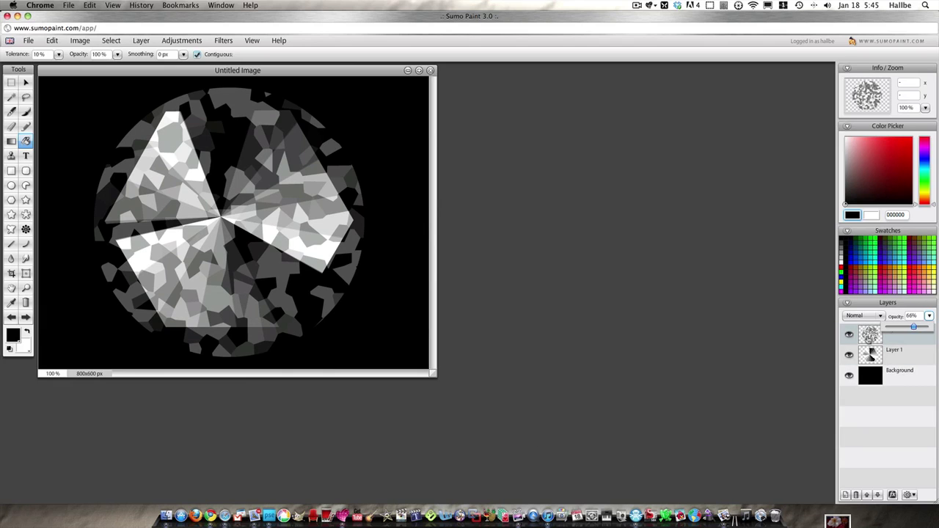
click(908, 339)
Merge the copy down and raise the gem's Brightness/Contrast brightness to 42
right_click(908, 340)
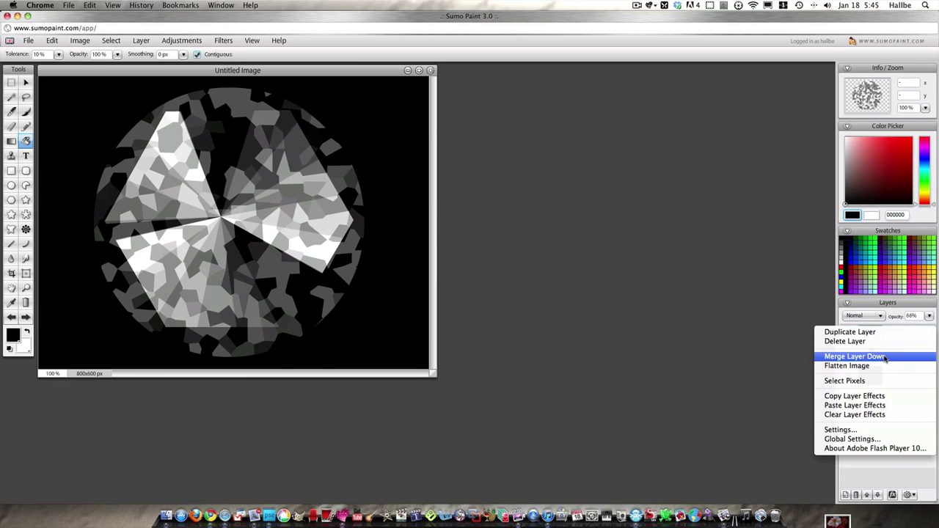
click(865, 357)
click(188, 40)
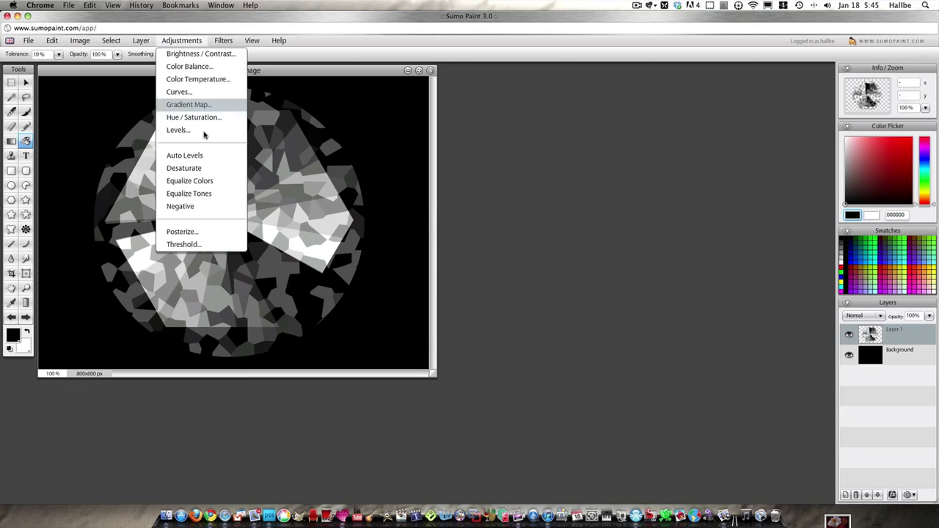
click(208, 54)
drag(468, 261, 444, 283)
click(467, 298)
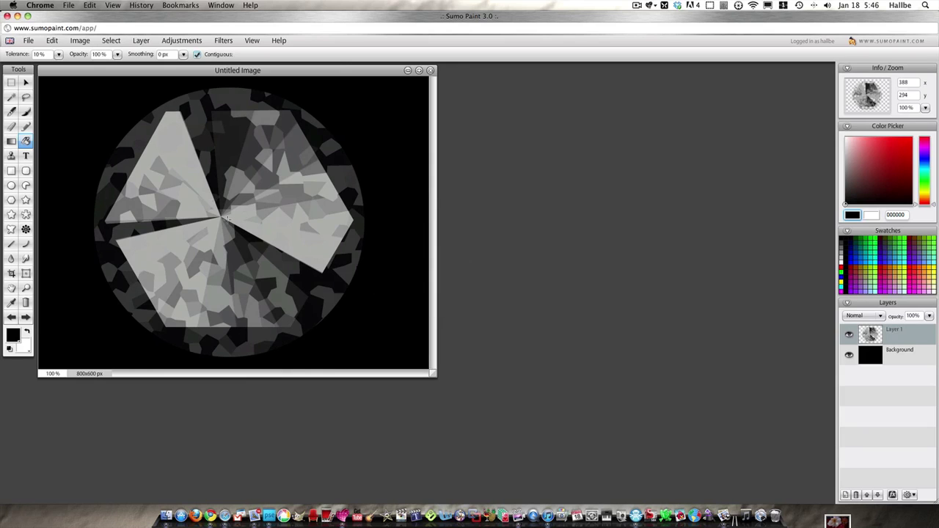
Lighten the gem further with Hue/Saturation brightness 55
click(181, 40)
click(209, 118)
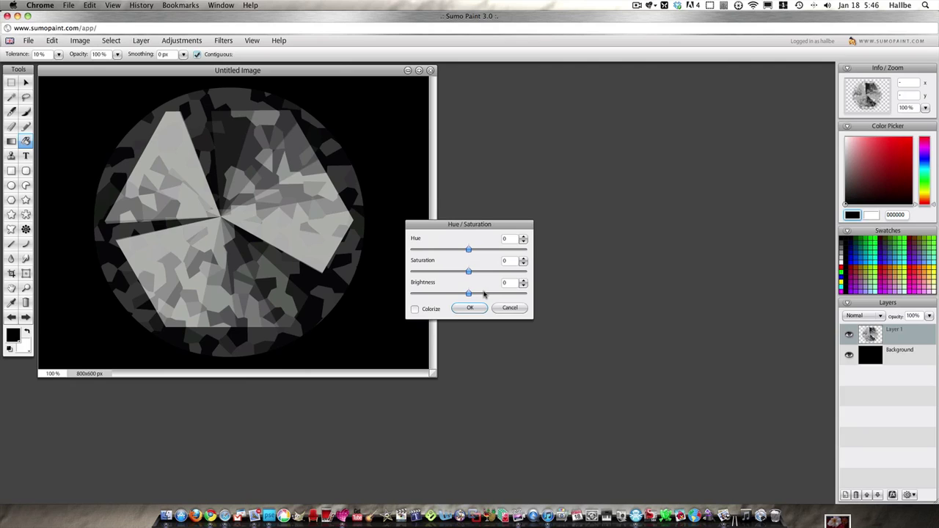
drag(483, 293, 480, 297)
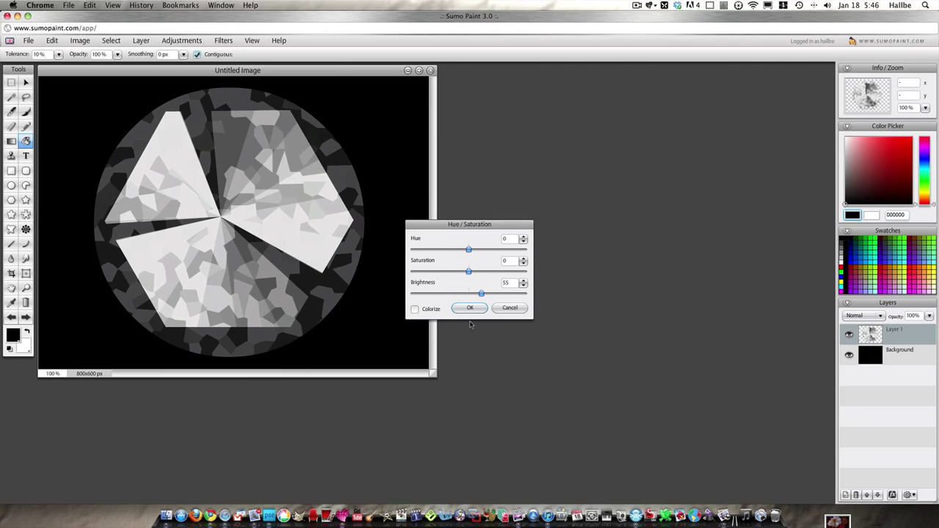
click(470, 307)
Apply an S-shaped Curves adjustment to the grey gem, roughly 99→77 and 178→200
click(181, 41)
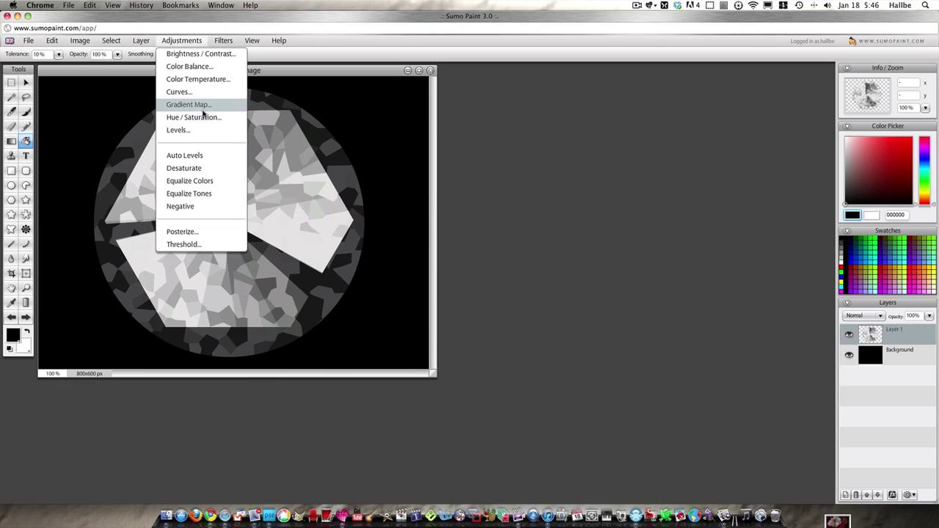
click(206, 91)
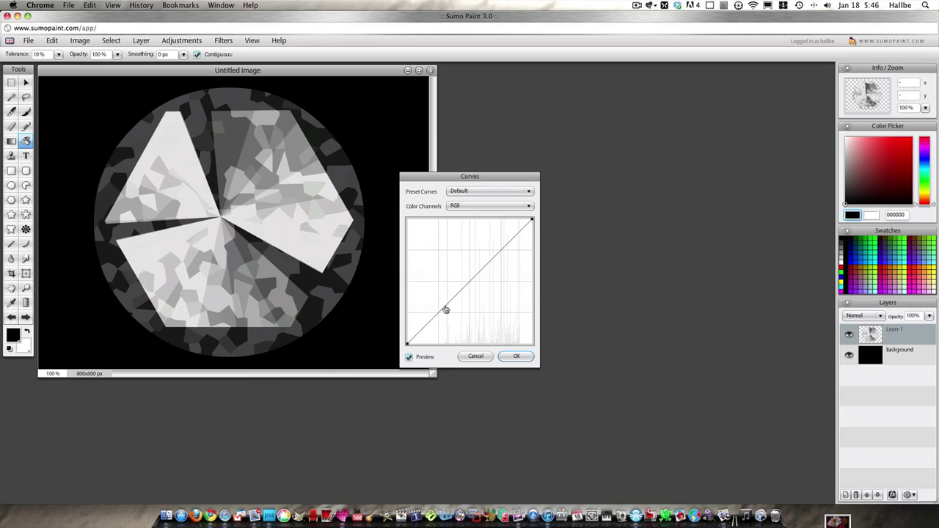
drag(445, 310, 450, 317)
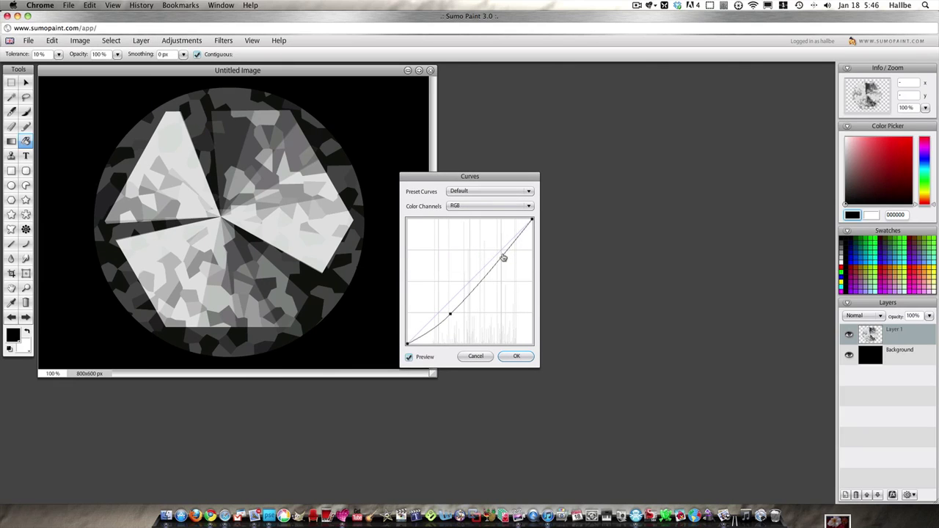
drag(503, 257, 495, 244)
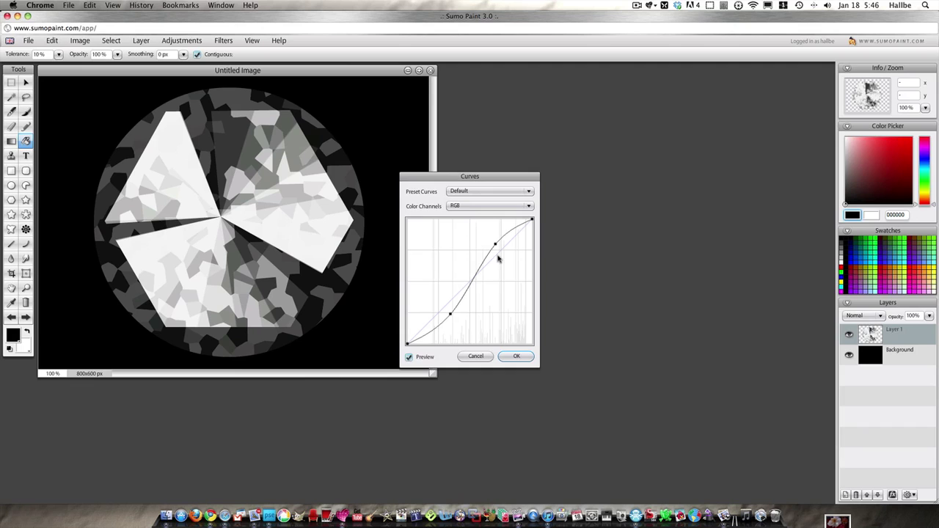
mouse_move(452, 315)
mouse_down()
mouse_move(467, 320)
mouse_move(452, 307)
mouse_up()
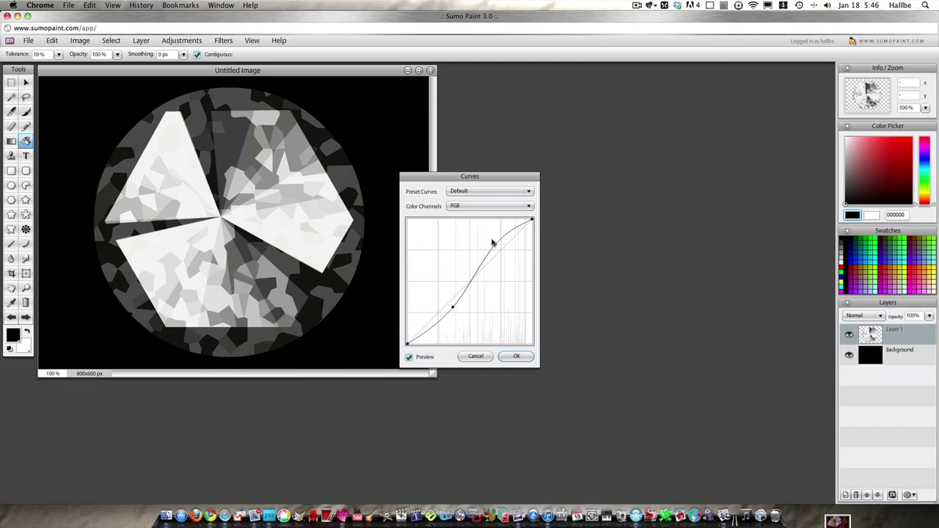
drag(492, 243, 498, 250)
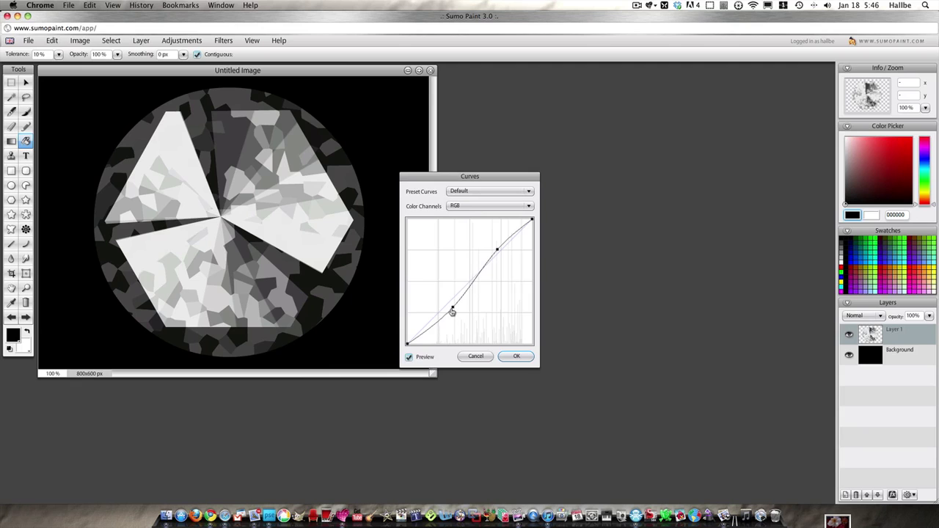
drag(453, 312, 457, 309)
mouse_move(497, 250)
mouse_down()
mouse_move(487, 225)
mouse_move(497, 250)
mouse_up()
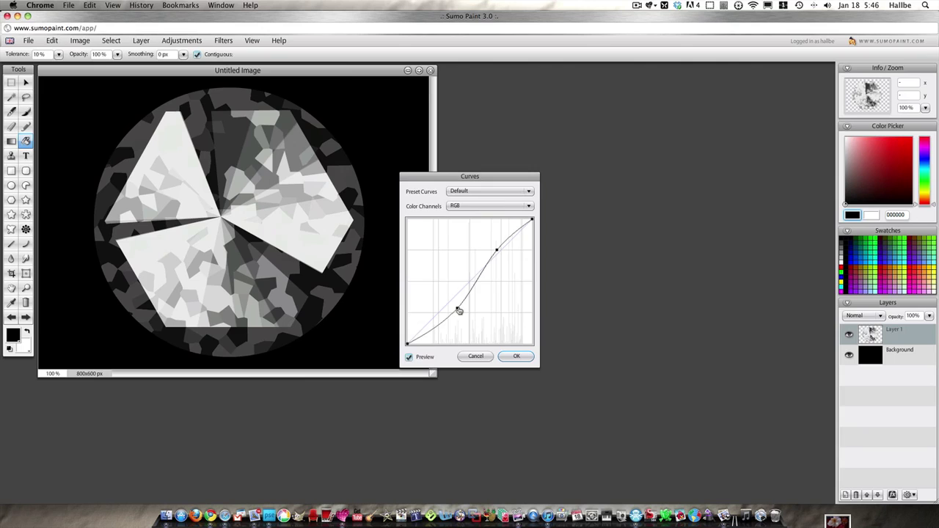
drag(458, 310, 456, 313)
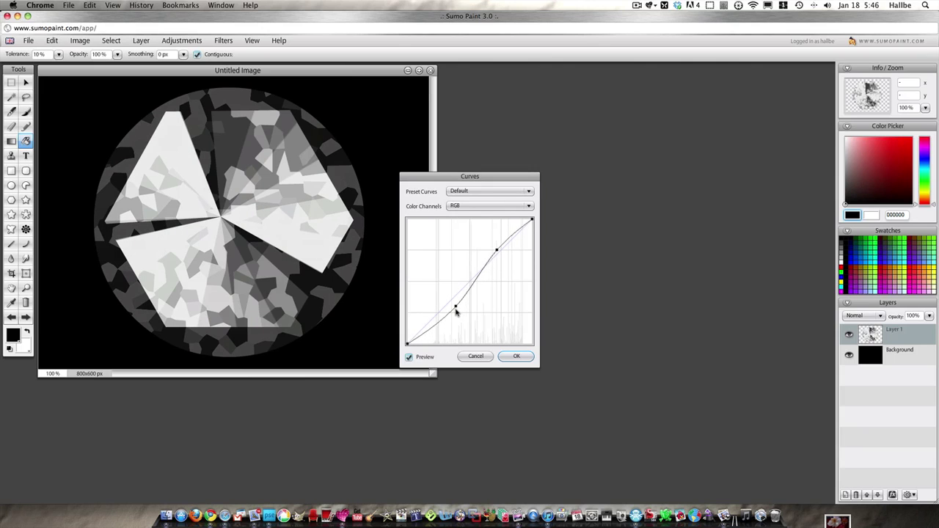
Confirm the curves, then Free Transform the gem down to a small centred disc
click(508, 360)
click(26, 82)
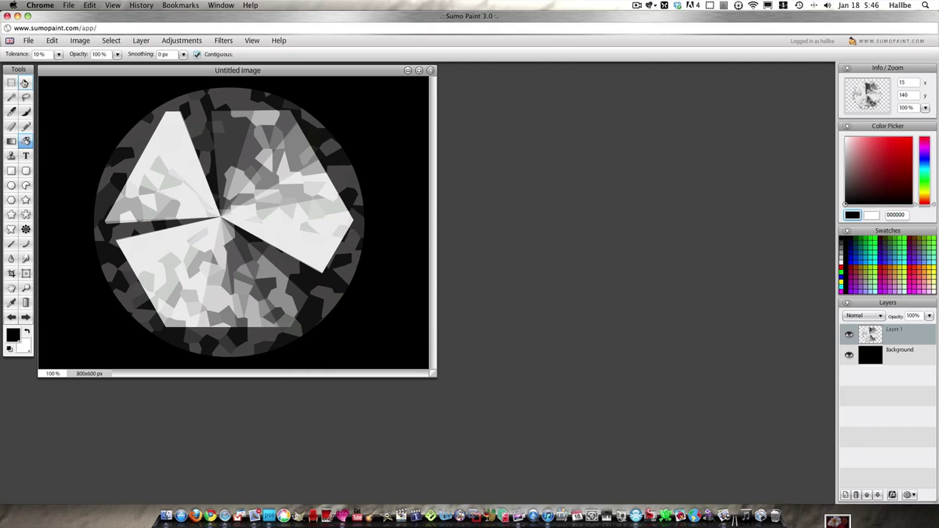
right_click(213, 208)
click(213, 208)
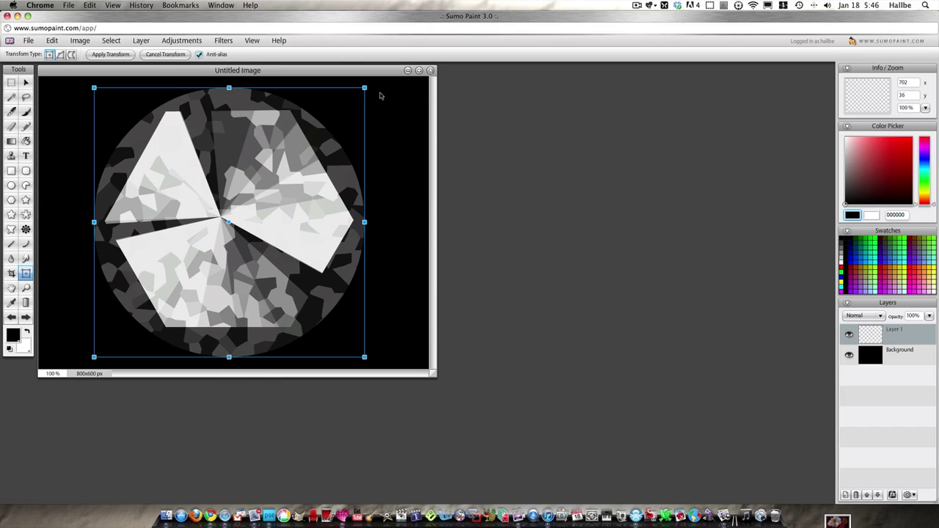
drag(365, 89, 256, 198)
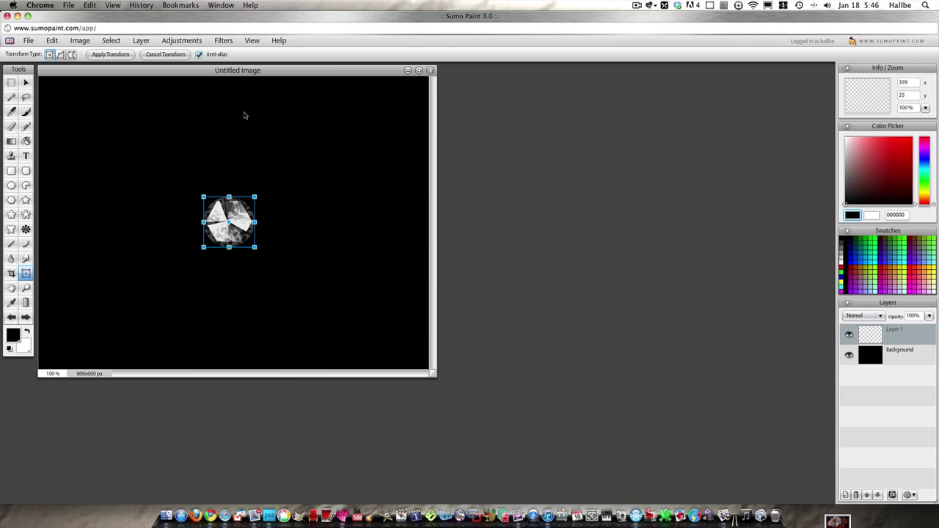
key(Return)
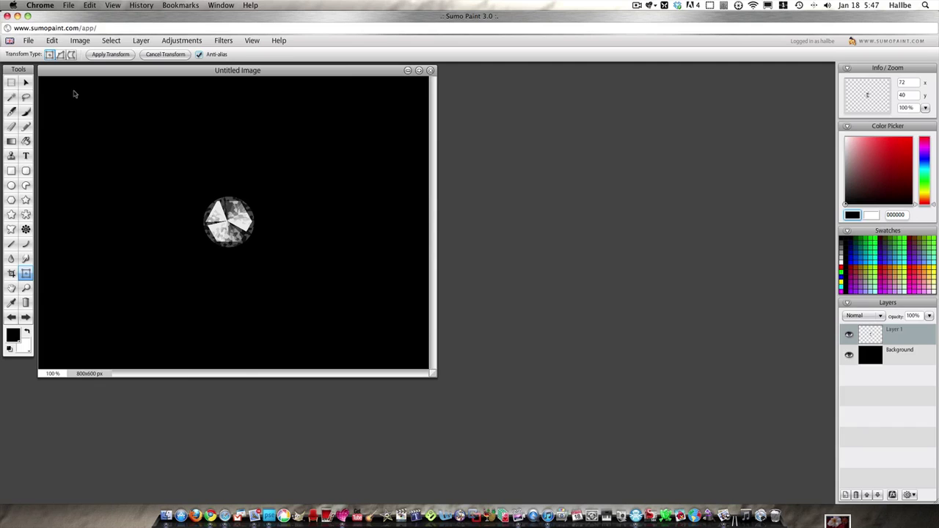
Fill the Background layer with a diagonal black-to-white gradient from the larger preset set
click(12, 140)
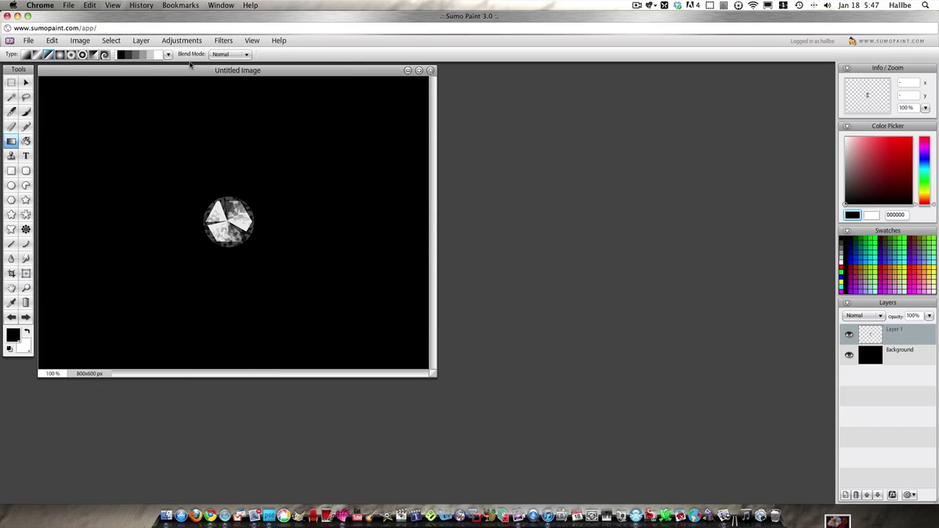
click(168, 55)
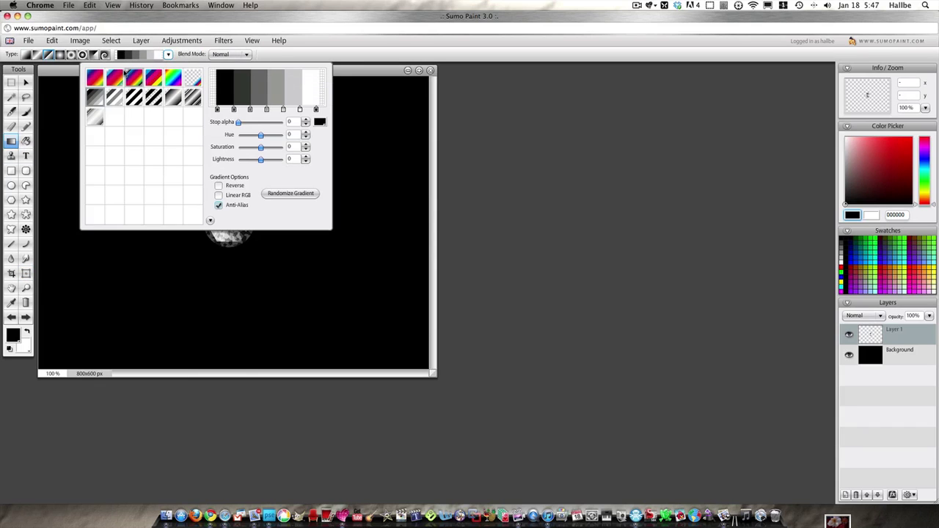
click(210, 221)
click(214, 233)
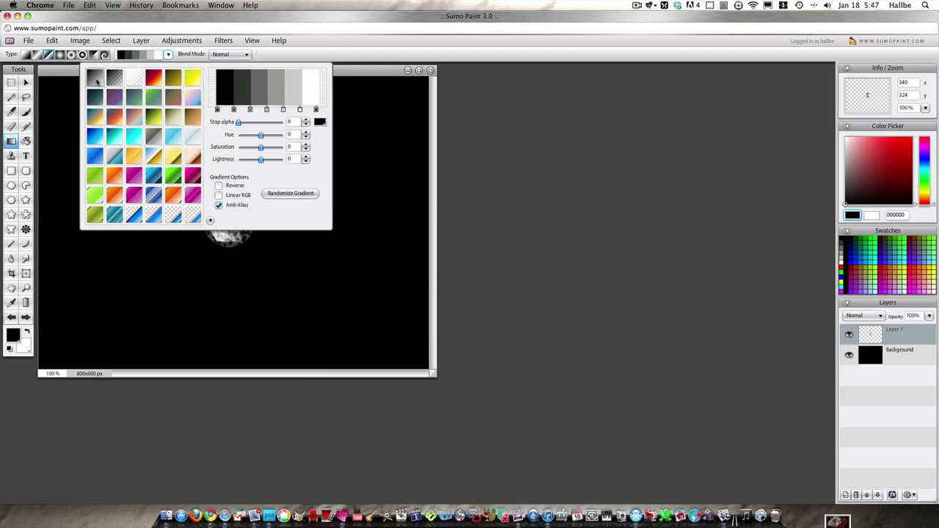
click(96, 78)
drag(63, 108, 380, 399)
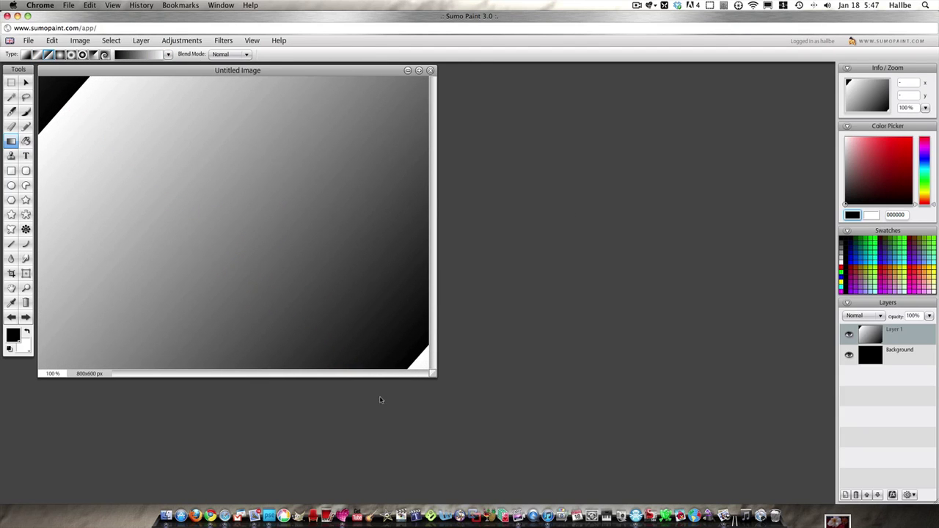
click(9, 317)
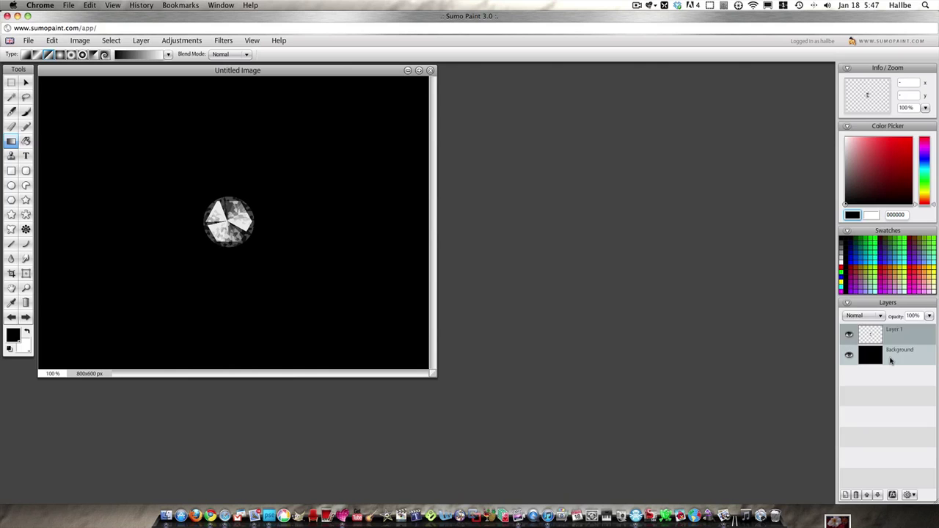
click(37, 54)
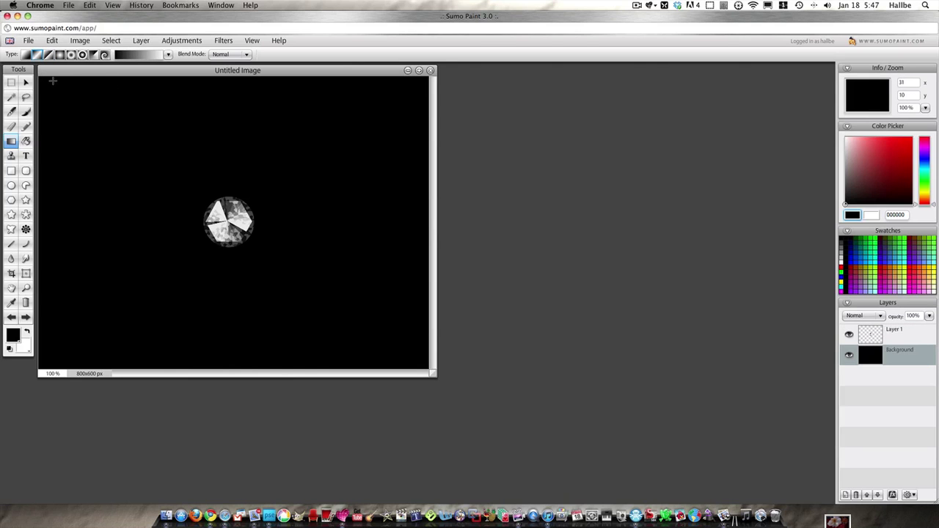
drag(47, 79, 213, 205)
Invert the background gradient with Negative and darken it with Hue/Saturation brightness -98
click(182, 40)
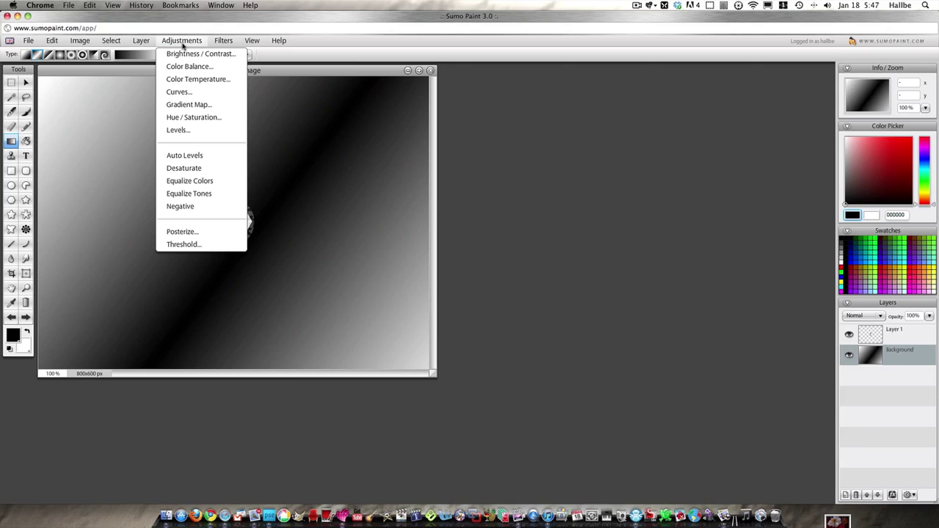
click(187, 205)
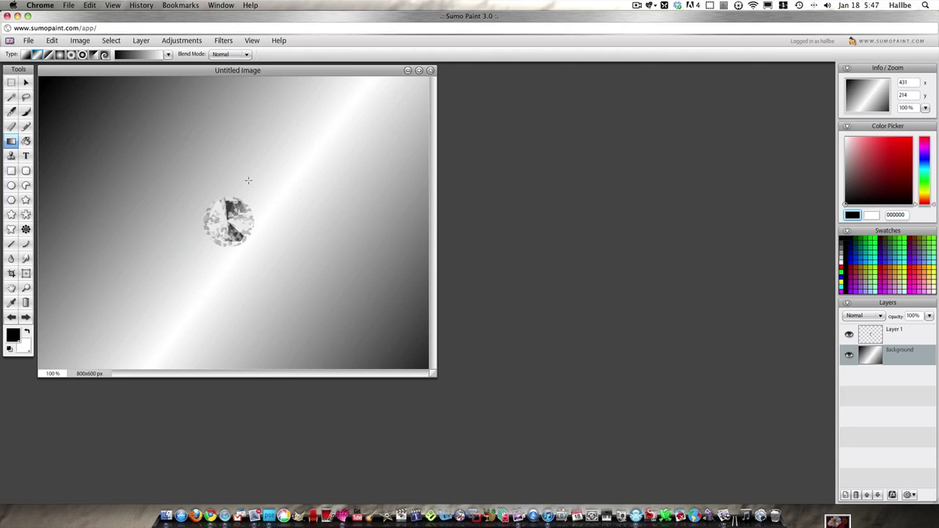
click(181, 40)
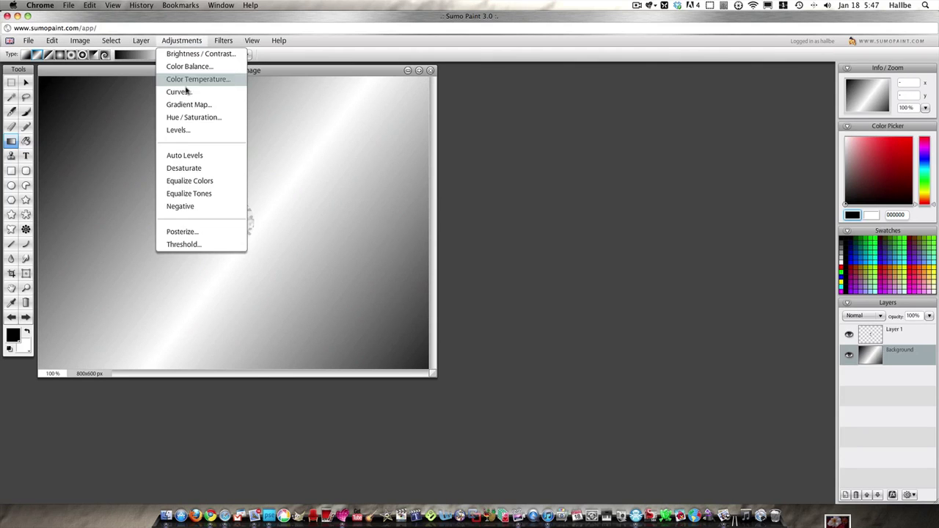
click(191, 115)
drag(465, 293, 447, 295)
click(468, 308)
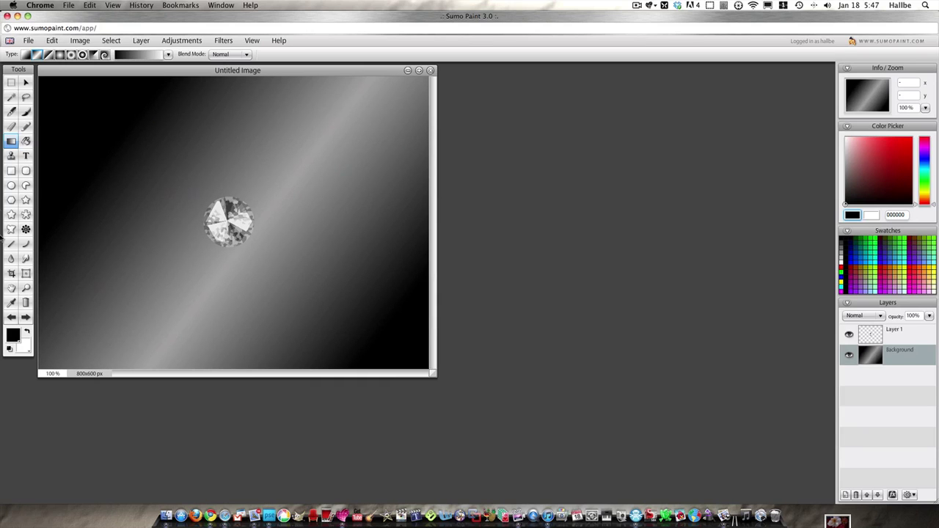
click(26, 82)
Free Transform the gem slightly smaller and shift it up-left of the canvas centre
right_click(224, 208)
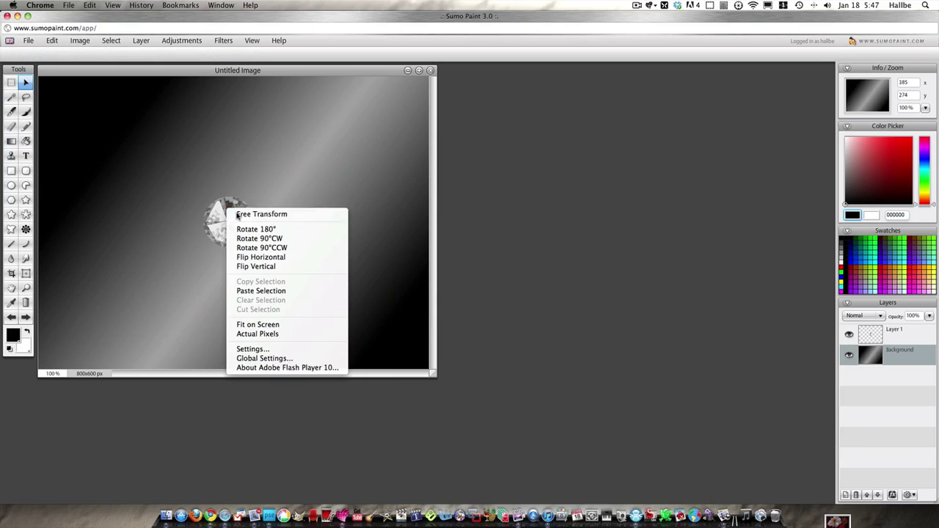
click(235, 212)
key(super+v)
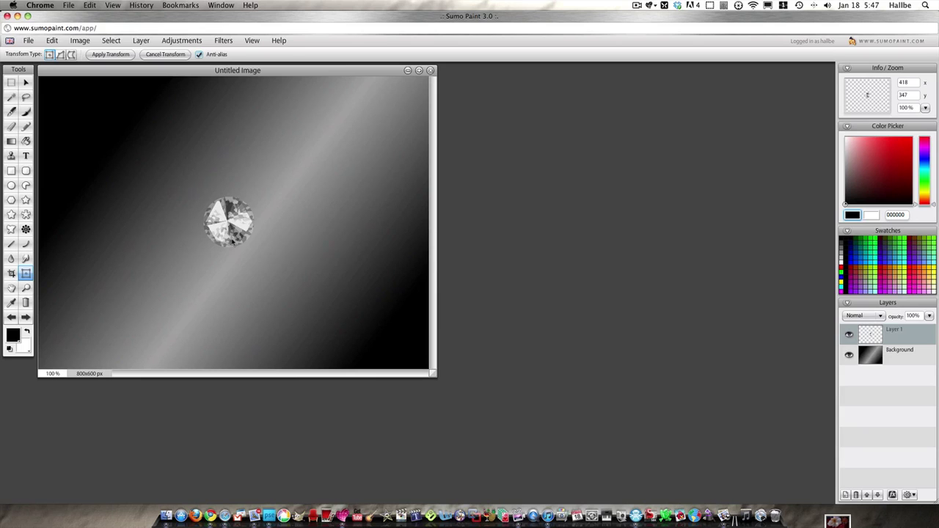
right_click(239, 238)
click(26, 82)
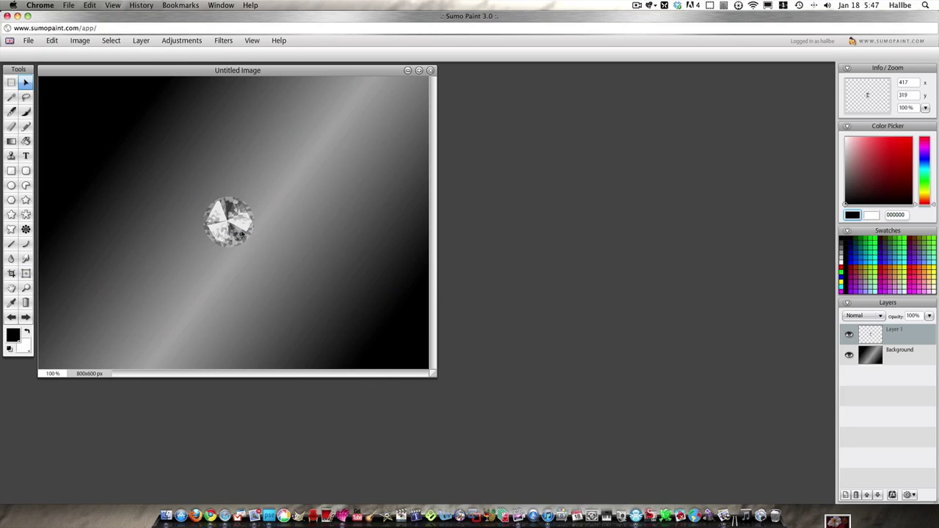
right_click(245, 234)
click(277, 236)
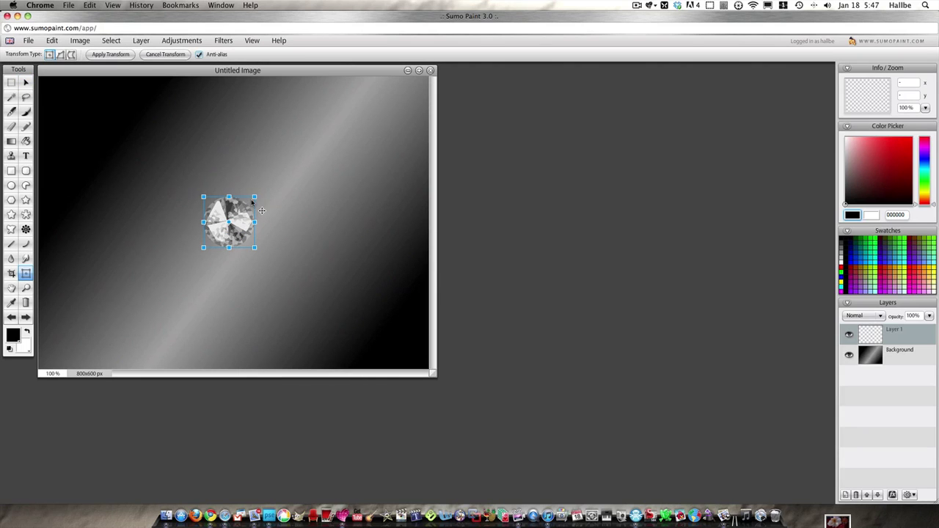
drag(265, 206, 220, 195)
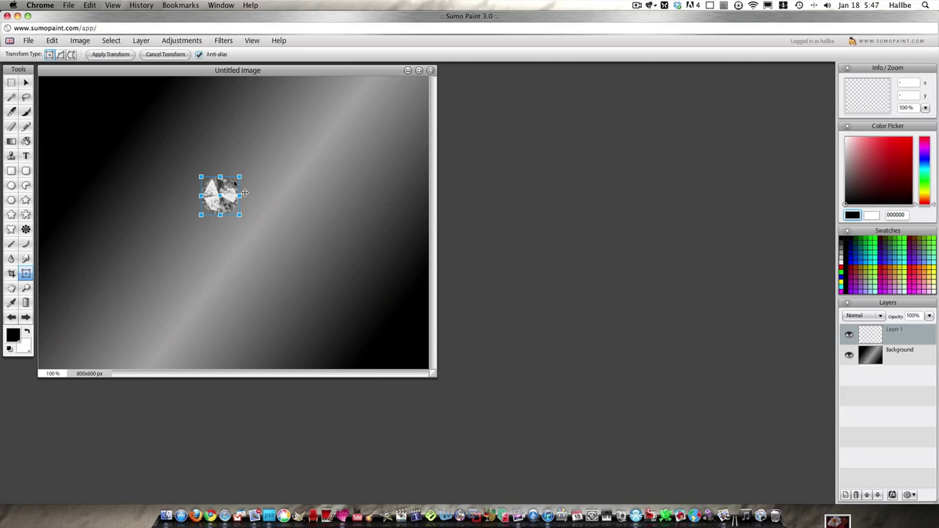
Hide and re-show the background to check the gem, then select Layer 1
click(850, 355)
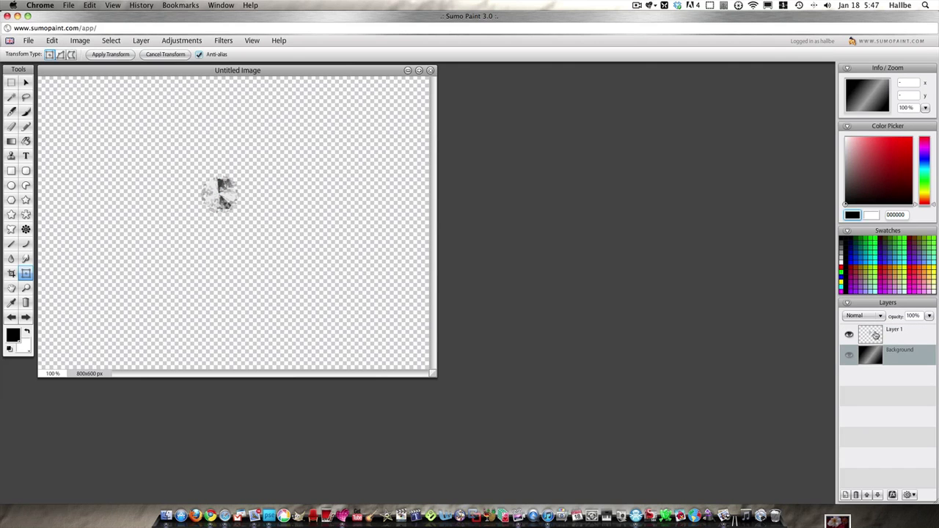
click(849, 355)
click(880, 333)
right_click(881, 323)
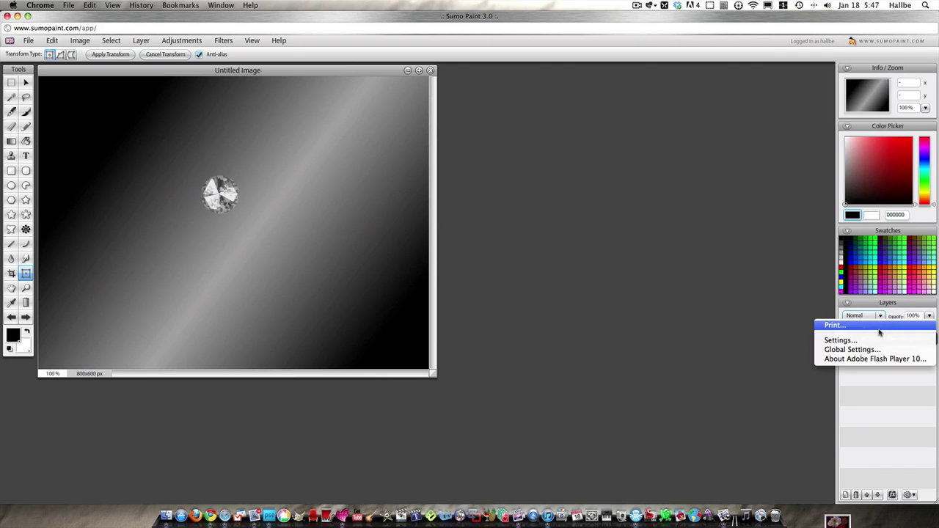
click(882, 334)
right_click(882, 339)
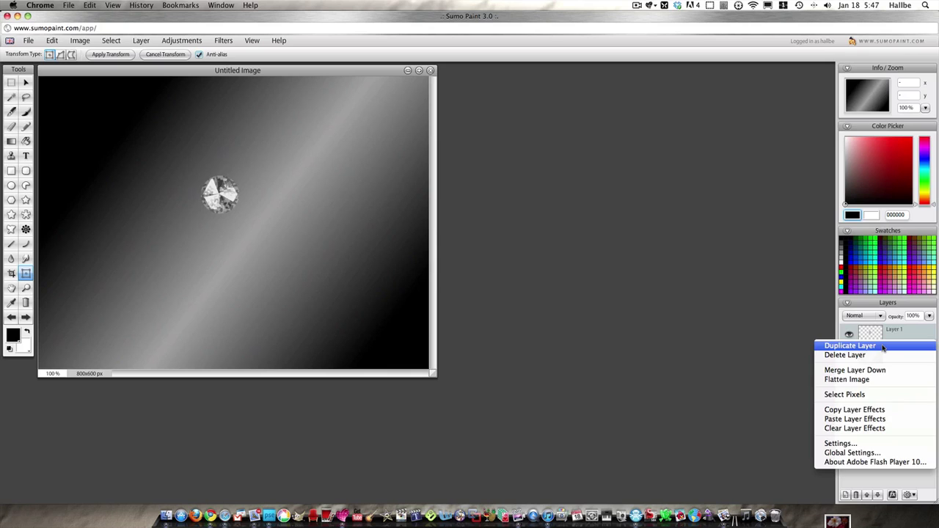
Make two more gem copies, one moved up-right and a smaller one placed below it
click(850, 345)
click(25, 82)
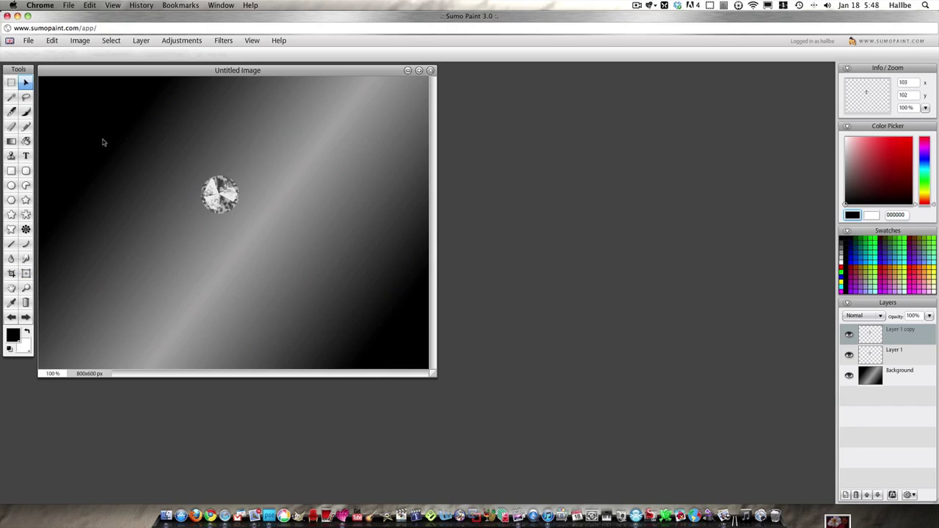
drag(207, 204, 271, 166)
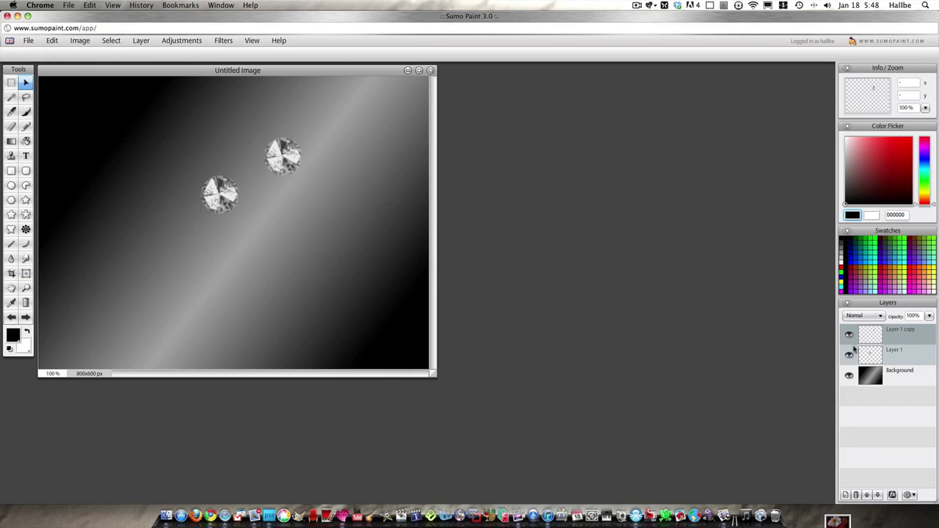
right_click(873, 336)
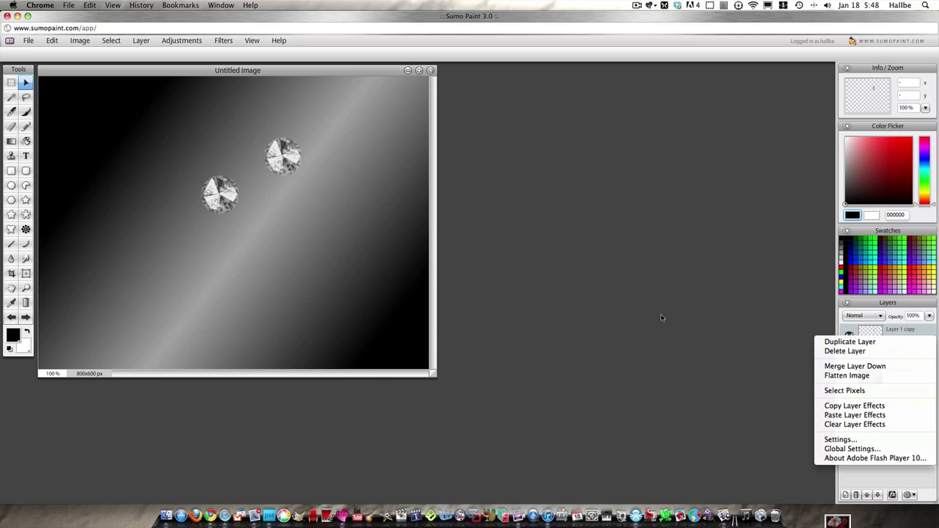
click(850, 342)
drag(282, 155, 277, 203)
right_click(271, 213)
click(297, 210)
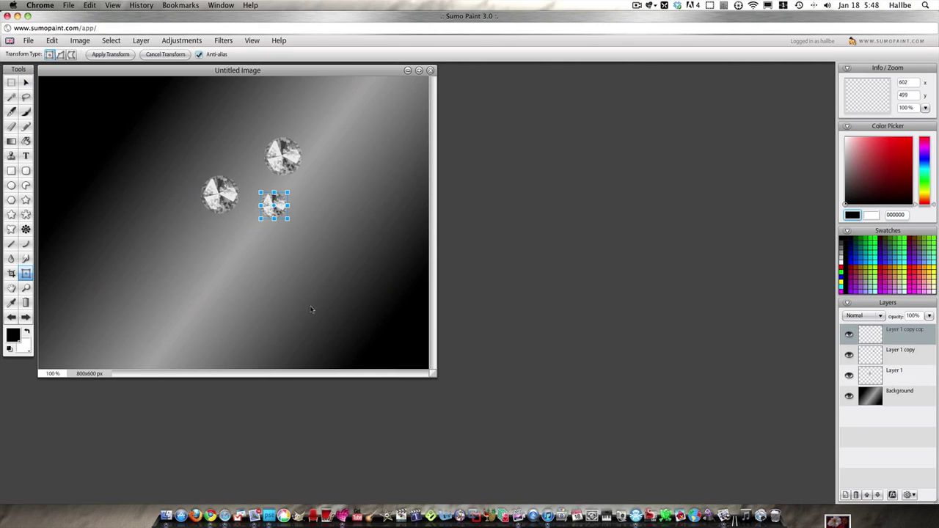
click(891, 373)
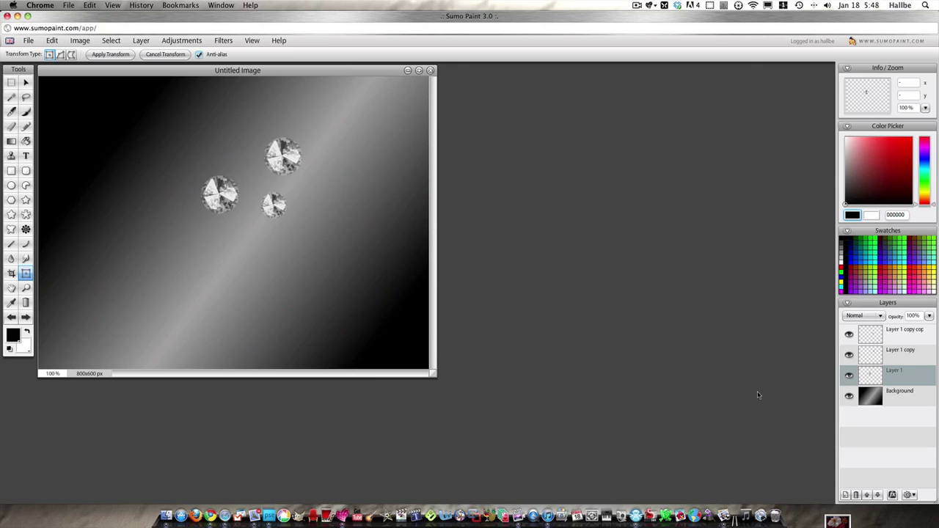
Merge the diamond copy layers down into a single Layer 1
right_click(854, 336)
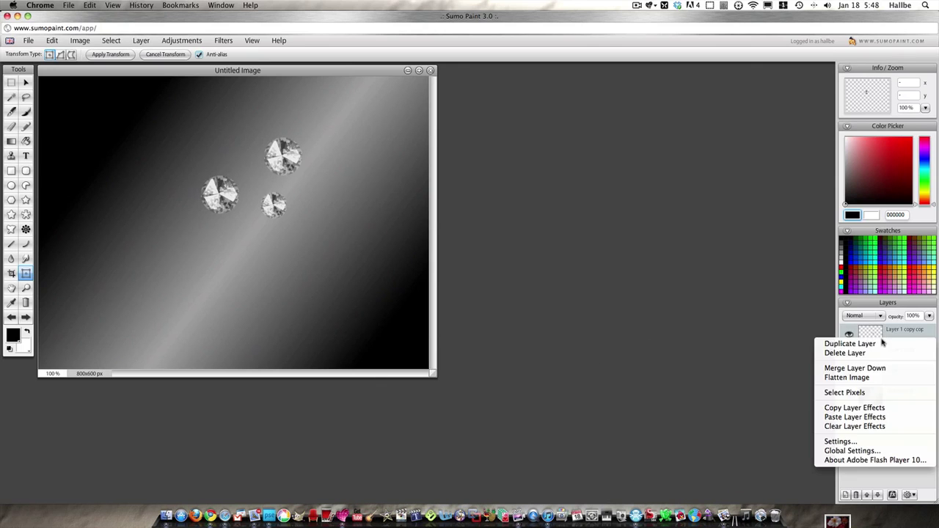
click(882, 367)
right_click(878, 342)
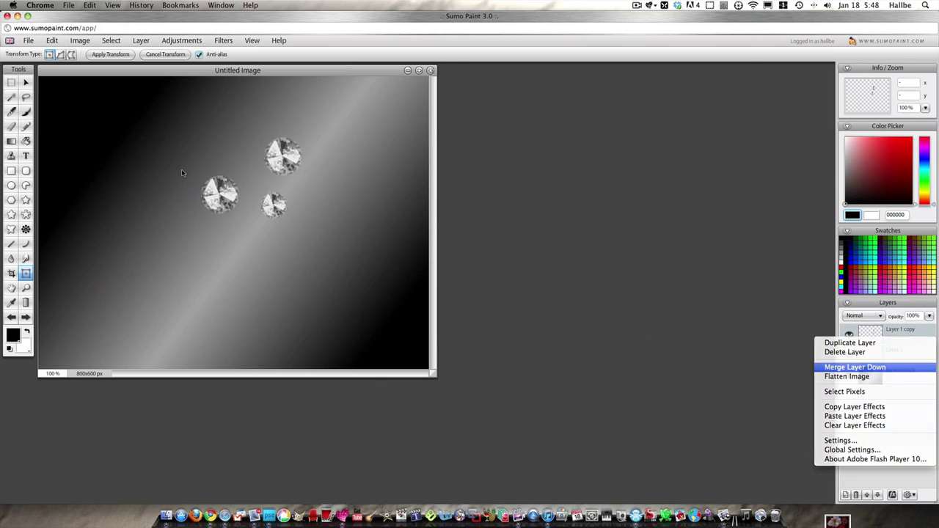
click(880, 367)
Lighten the three merged diamonds with Hue/Saturation brightness 26
click(177, 42)
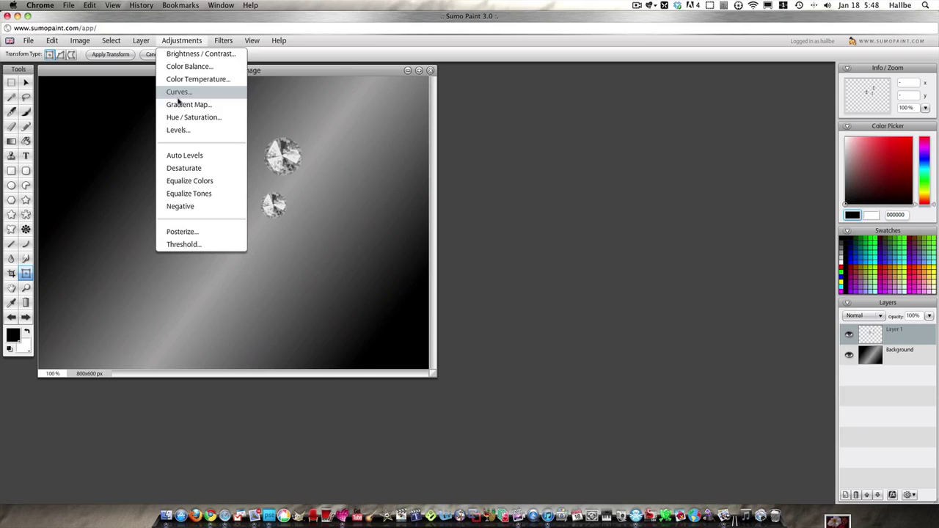
click(178, 117)
click(478, 293)
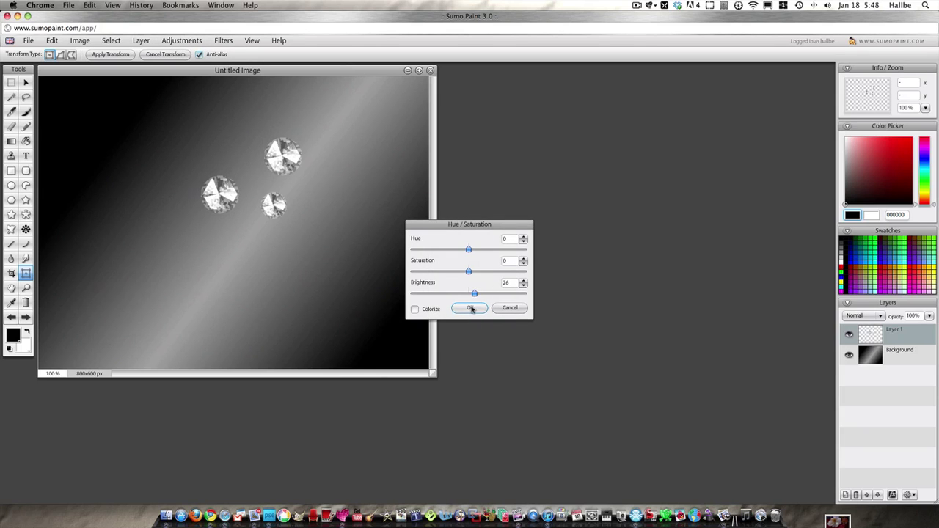
click(470, 308)
click(180, 41)
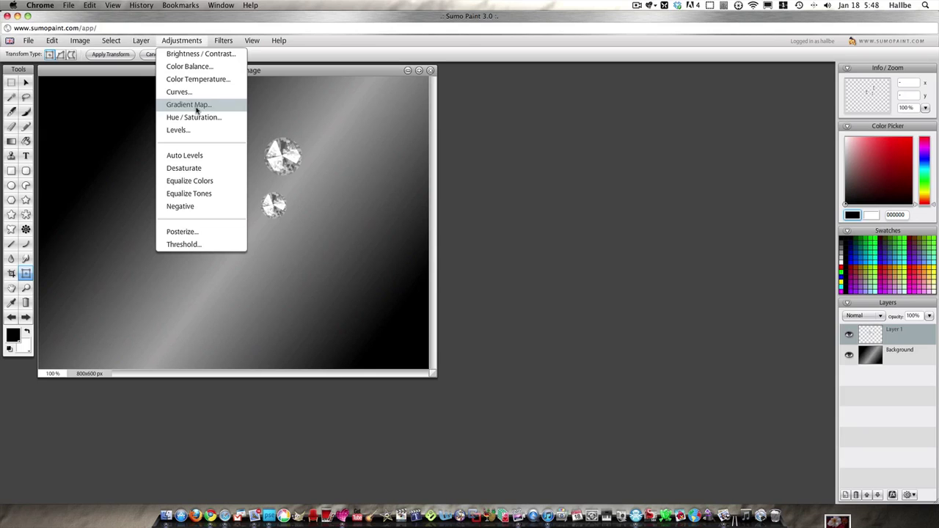
click(147, 44)
Add a drop shadow to the diamonds with distance 41, opacity 75 and angle 119
mouse_move(201, 105)
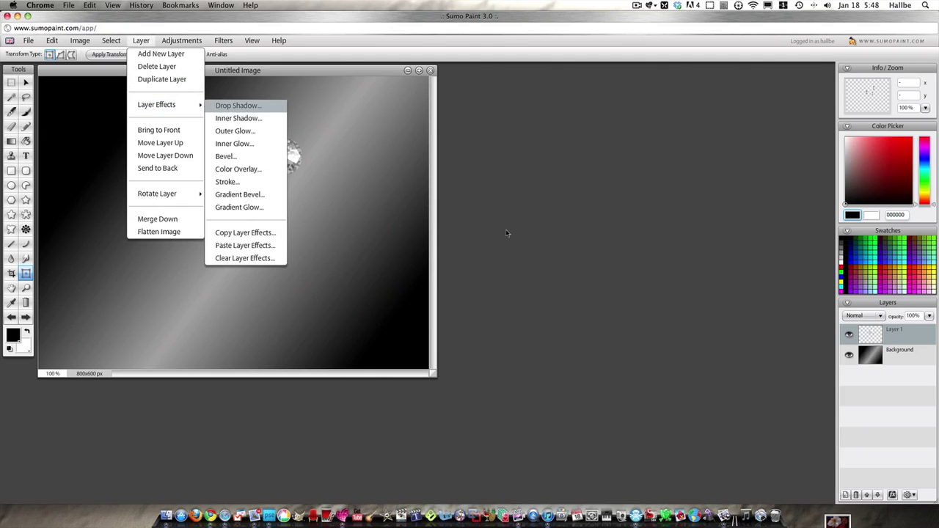
click(237, 106)
mouse_move(483, 224)
mouse_down()
mouse_move(498, 229)
mouse_move(502, 220)
mouse_up()
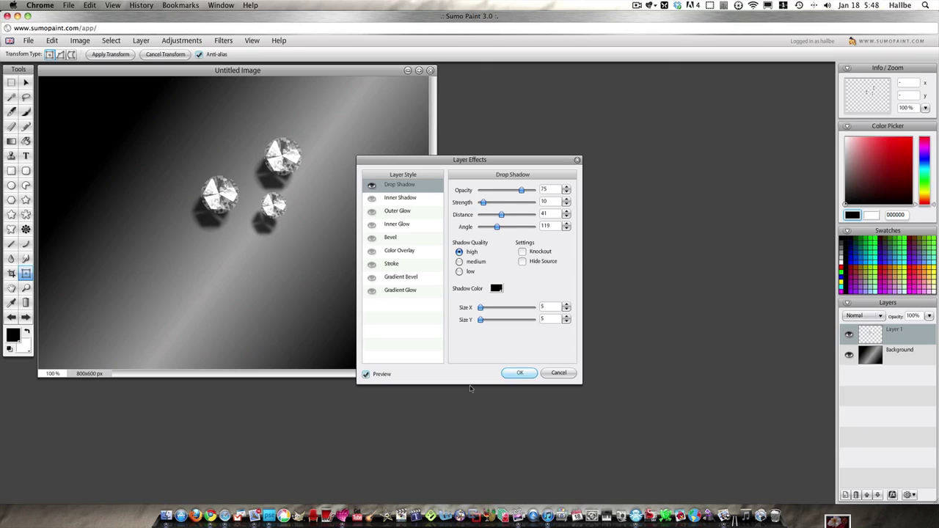
key(Return)
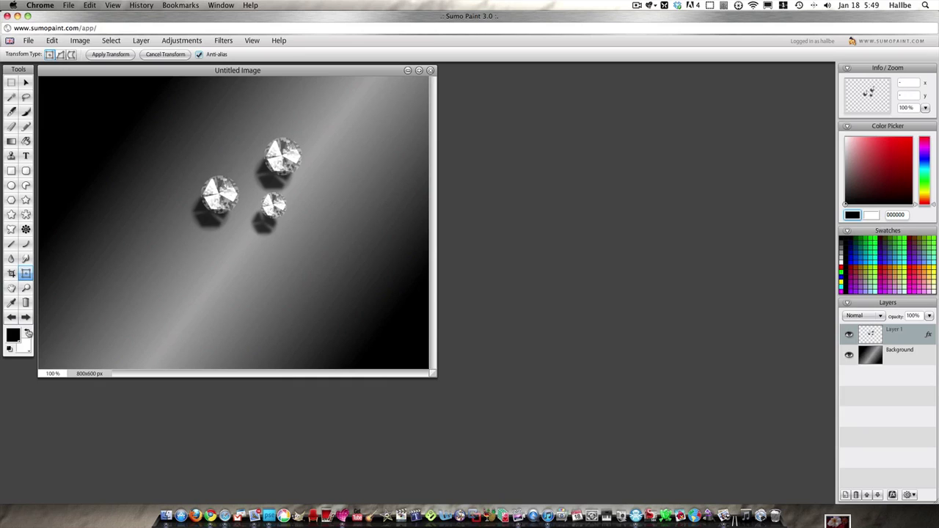
On a new top layer, stamp a large white Flare 5 sparkle on the left diamond
click(845, 495)
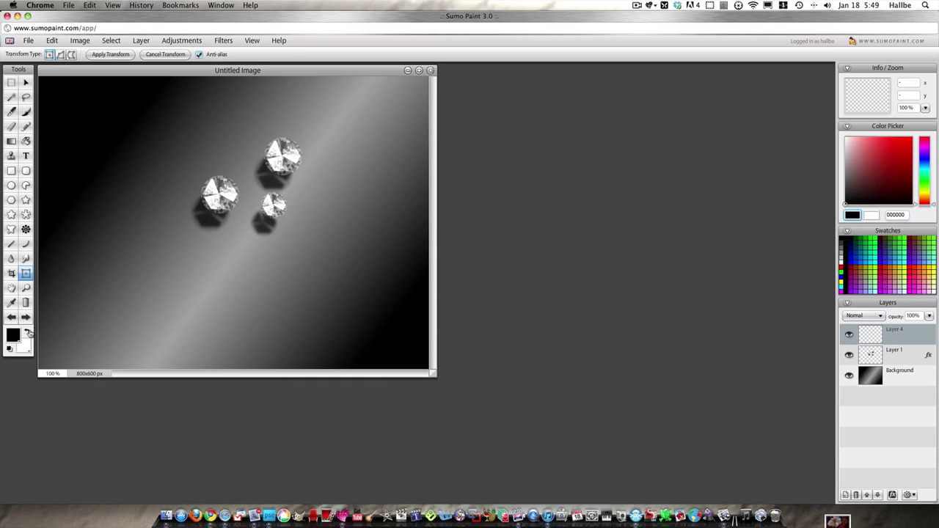
click(28, 332)
click(26, 112)
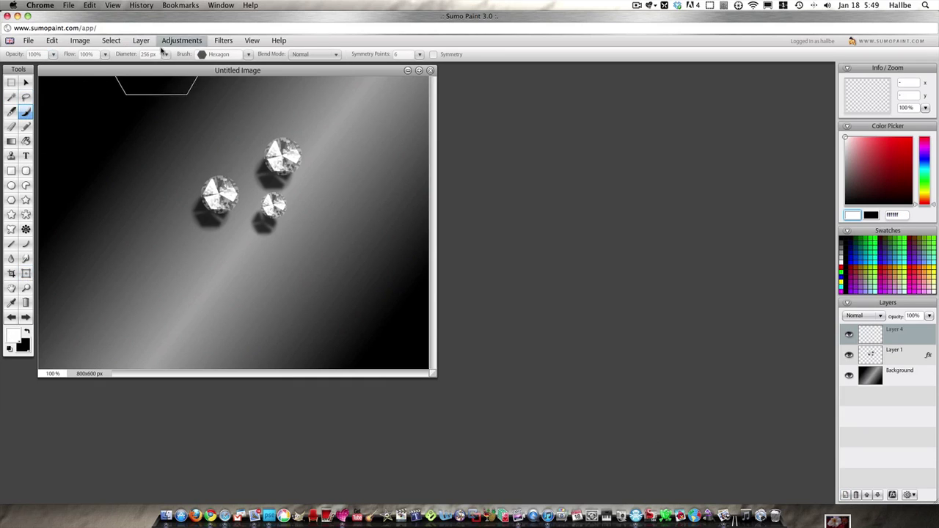
click(166, 55)
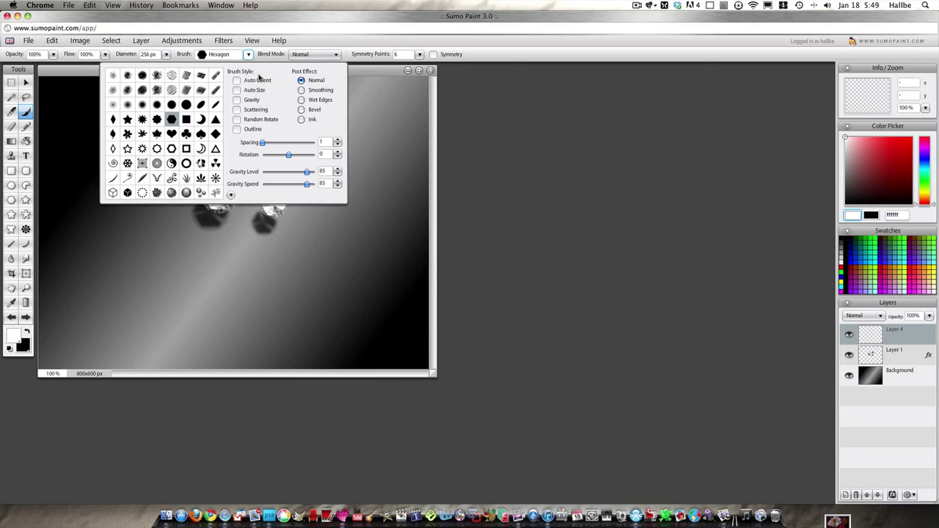
click(248, 54)
click(231, 196)
click(227, 232)
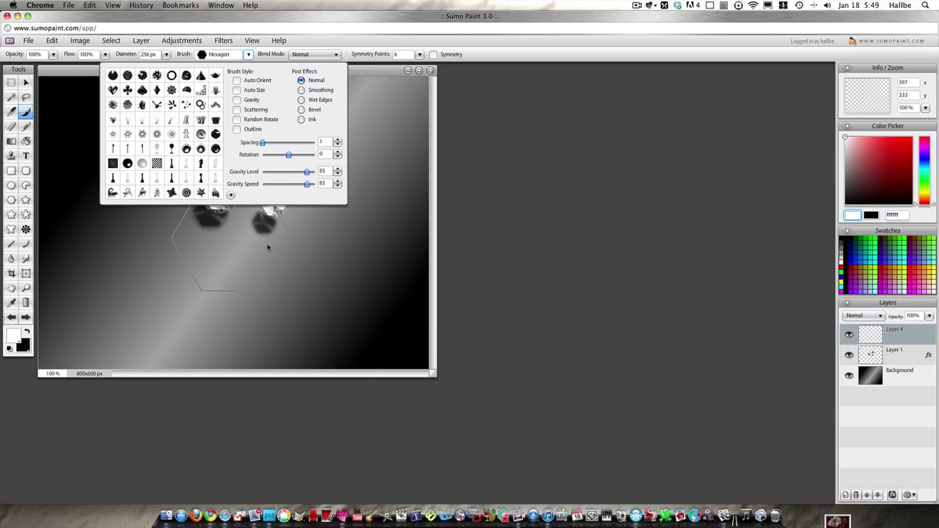
click(185, 134)
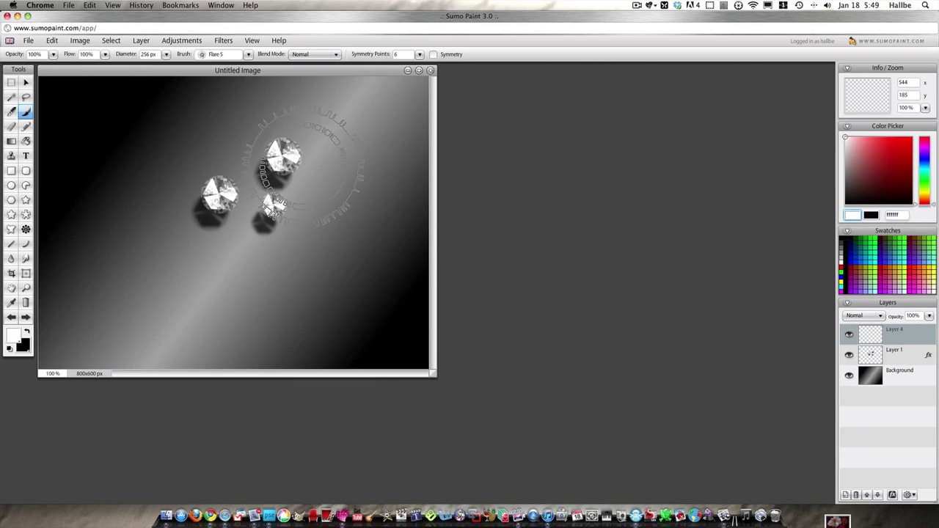
drag(176, 176, 194, 162)
click(206, 176)
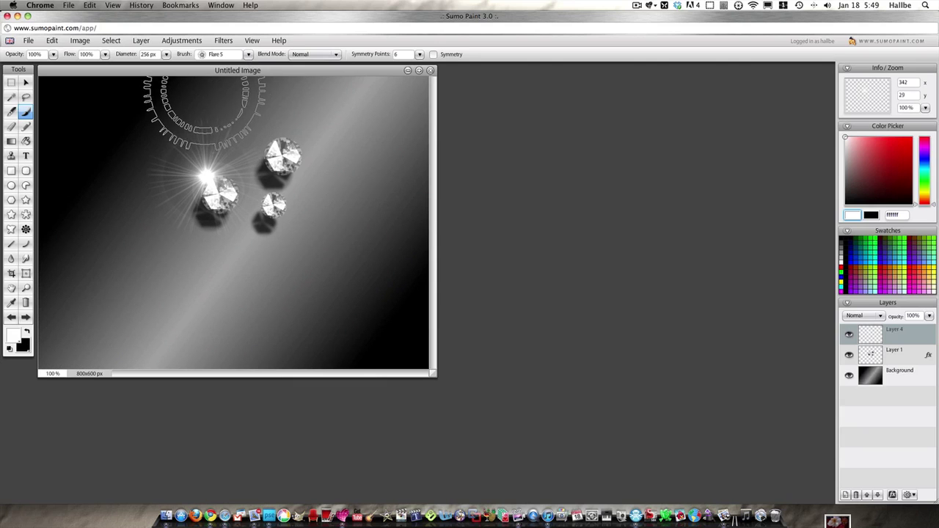
Switch to the Flare 2 brush at 106 px and stamp a sparkle on the top diamond
click(249, 56)
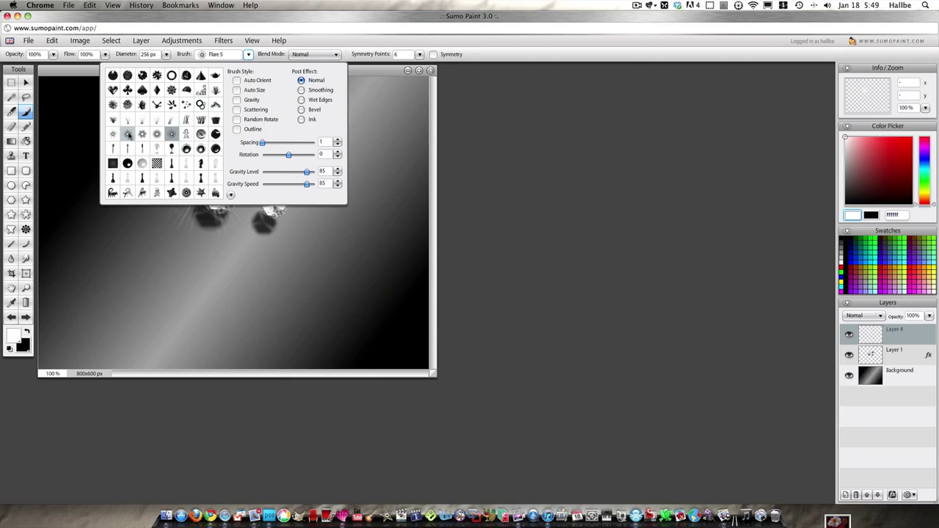
click(127, 133)
click(166, 54)
click(149, 66)
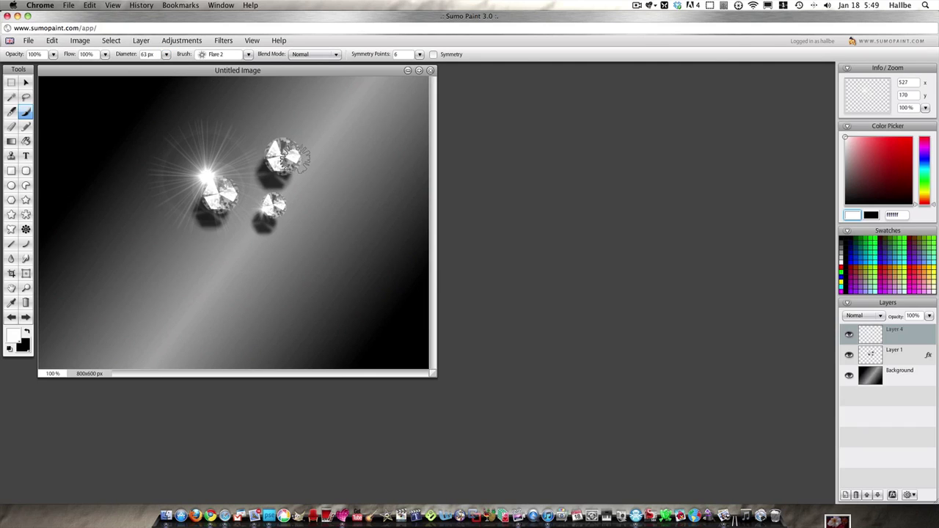
click(166, 54)
click(151, 66)
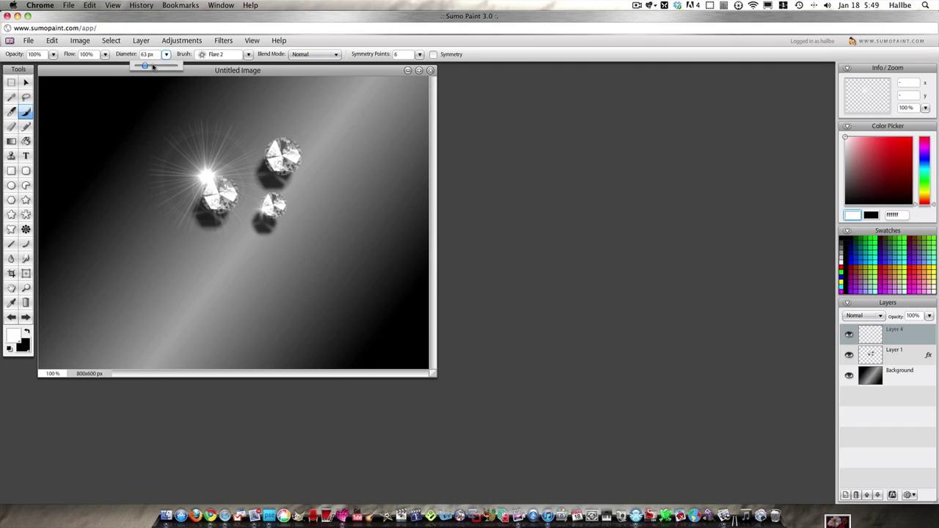
click(300, 153)
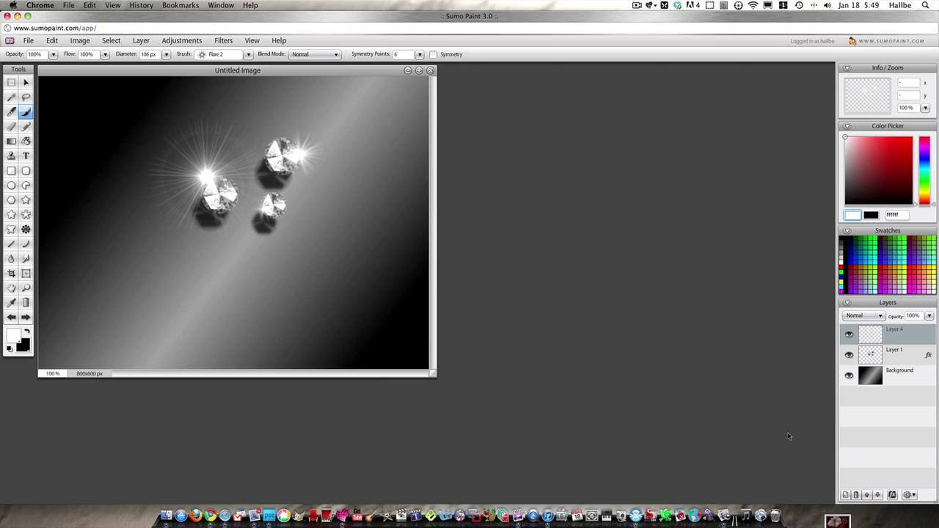
Colorize Layer 1's diamonds through Hue/Saturation with hue 32 and brightness -4
click(870, 358)
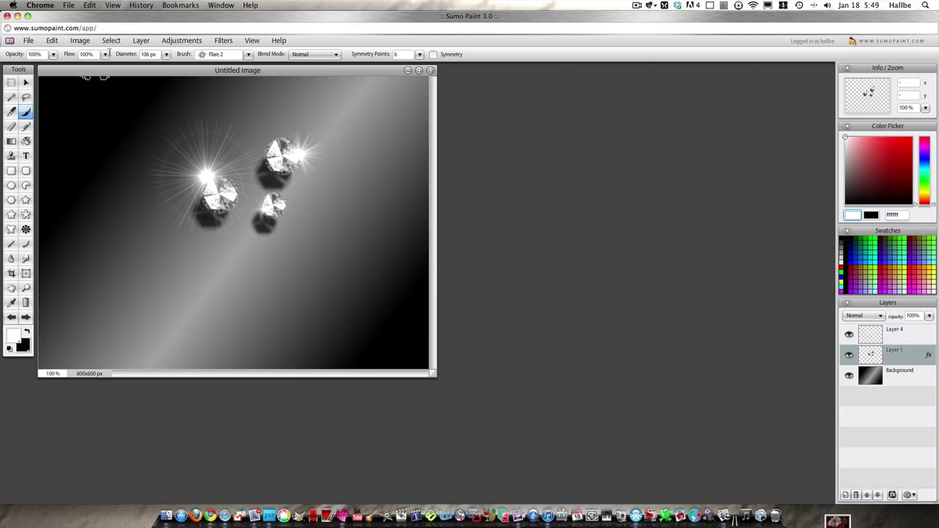
click(181, 41)
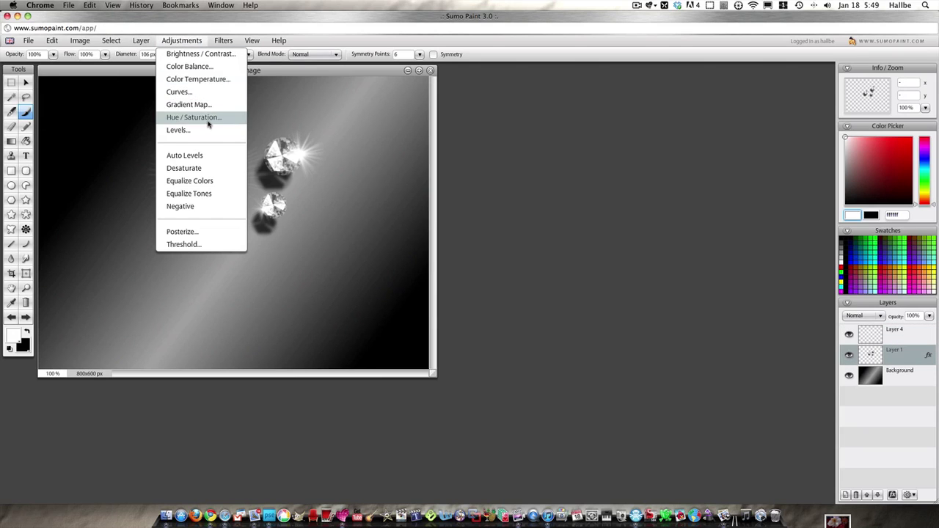
click(209, 119)
click(415, 310)
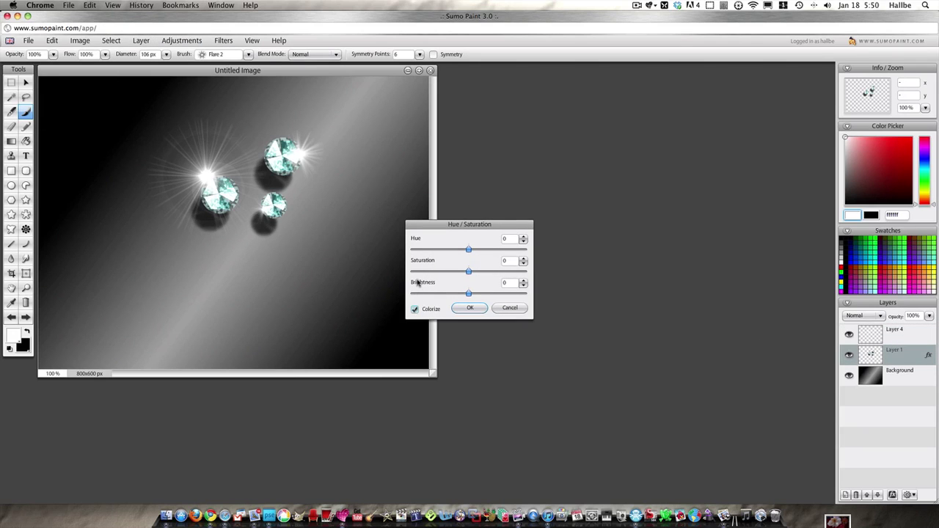
drag(468, 249, 426, 252)
mouse_move(433, 293)
mouse_down()
mouse_move(458, 294)
mouse_move(407, 297)
mouse_move(425, 295)
mouse_up()
click(444, 250)
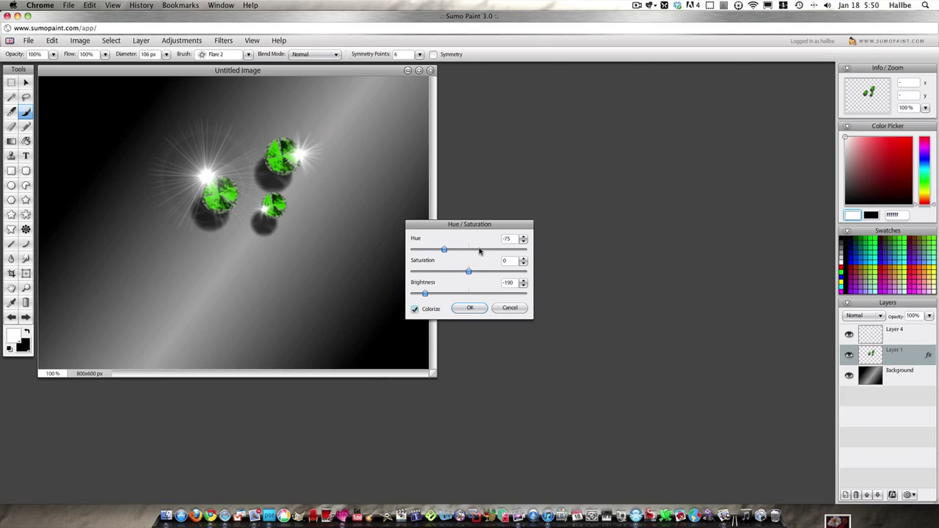
click(499, 250)
drag(498, 250, 479, 257)
click(453, 294)
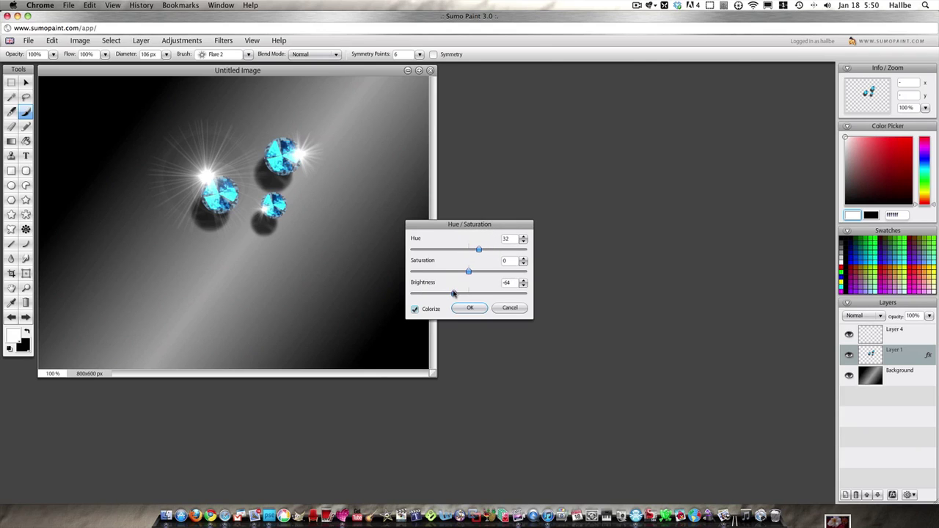
drag(453, 293, 467, 293)
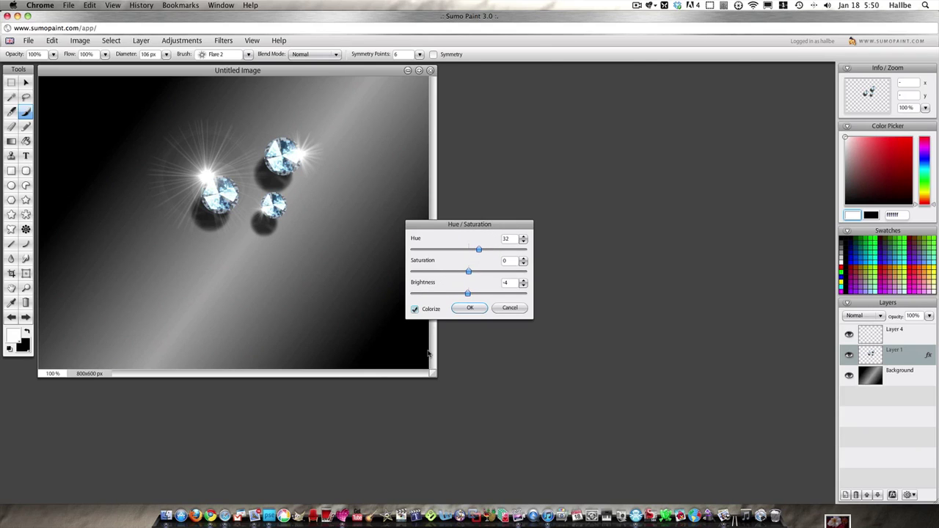